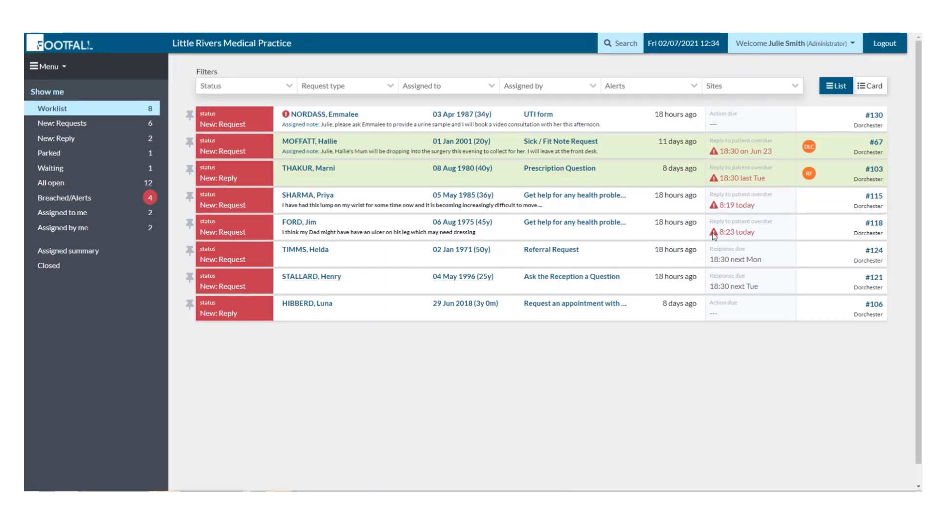
Review the Parked, Waiting, All open, Assigned summary and Closed request lists.
left_click(74, 156)
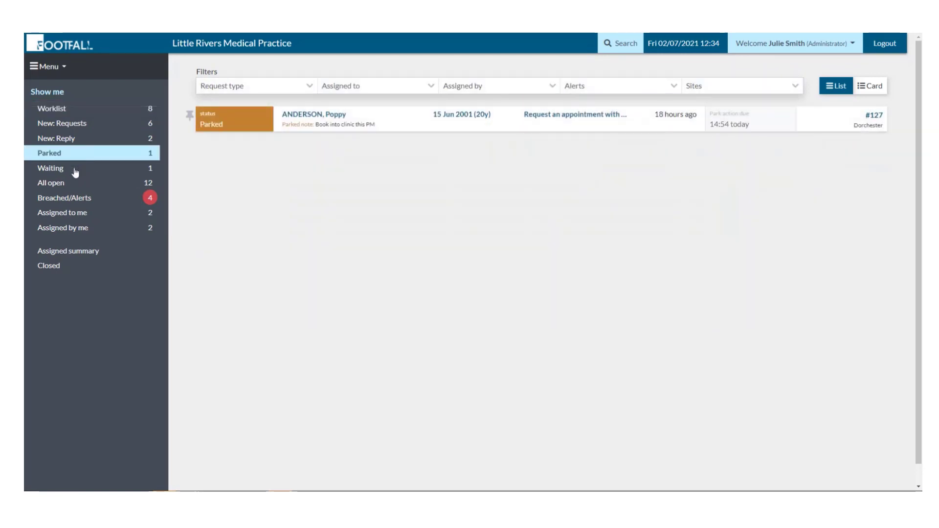
left_click(75, 170)
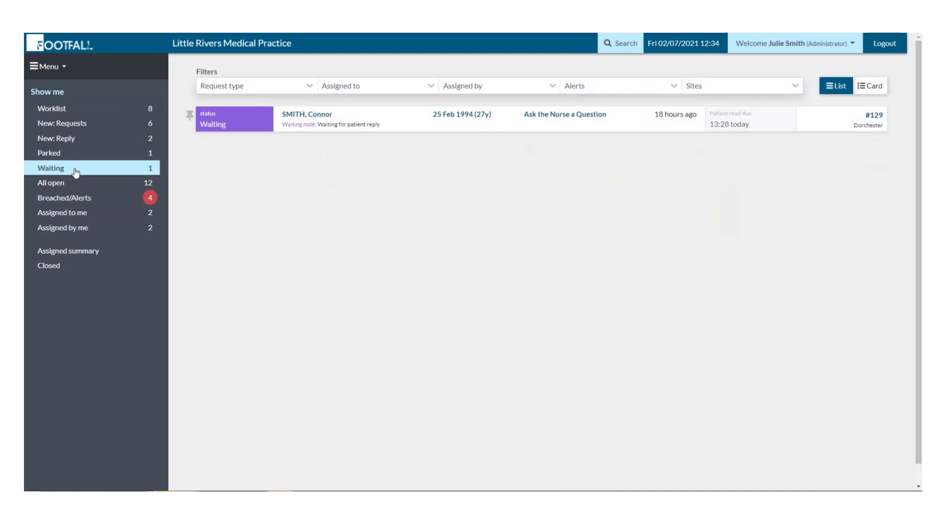
left_click(76, 185)
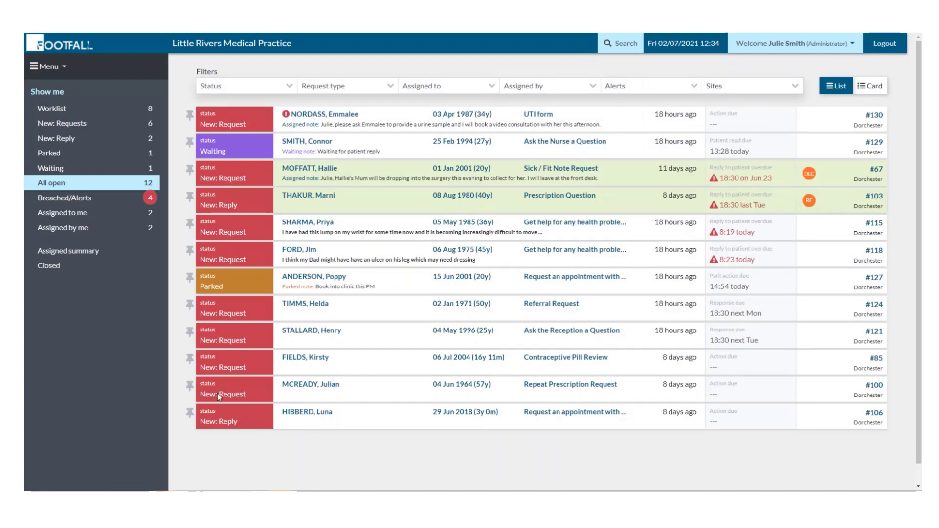
left_click(78, 252)
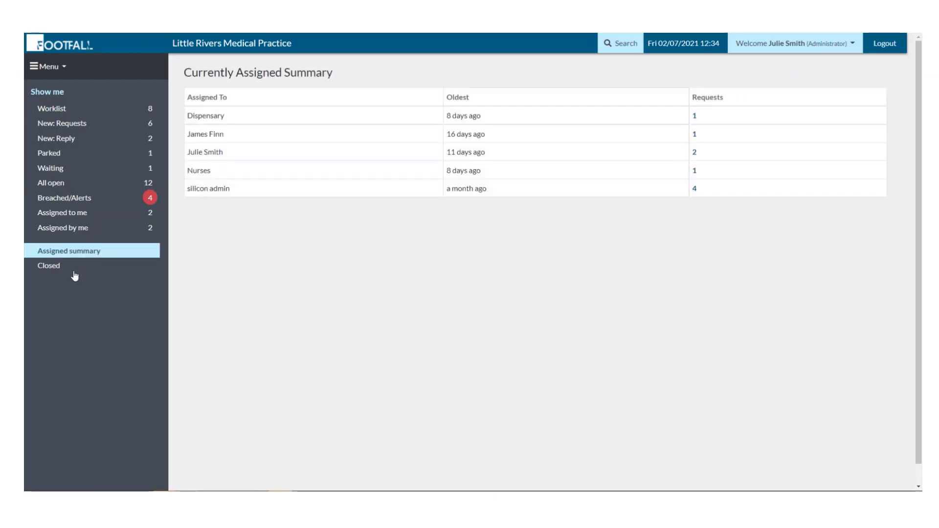
left_click(72, 269)
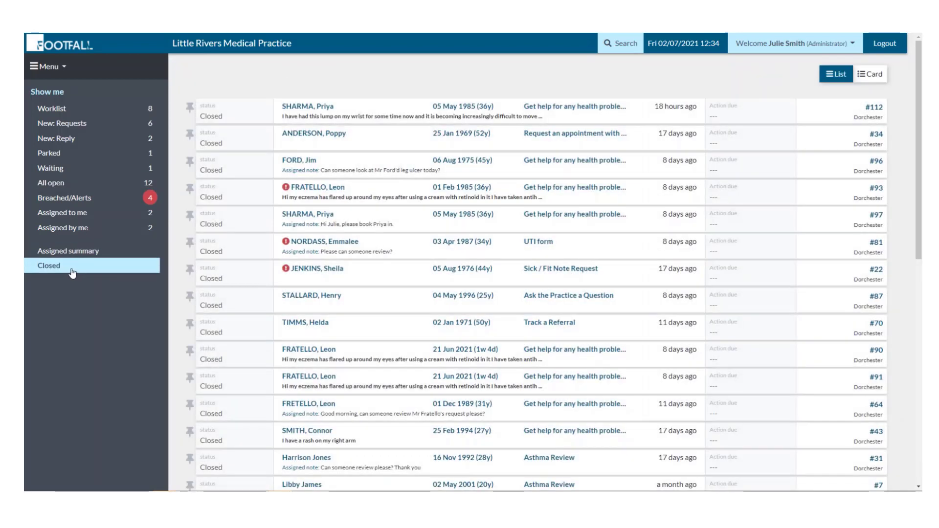
Compare the six New: Requests with the two New: Reply requests, then open nurse appointment episode #106.
left_click(75, 125)
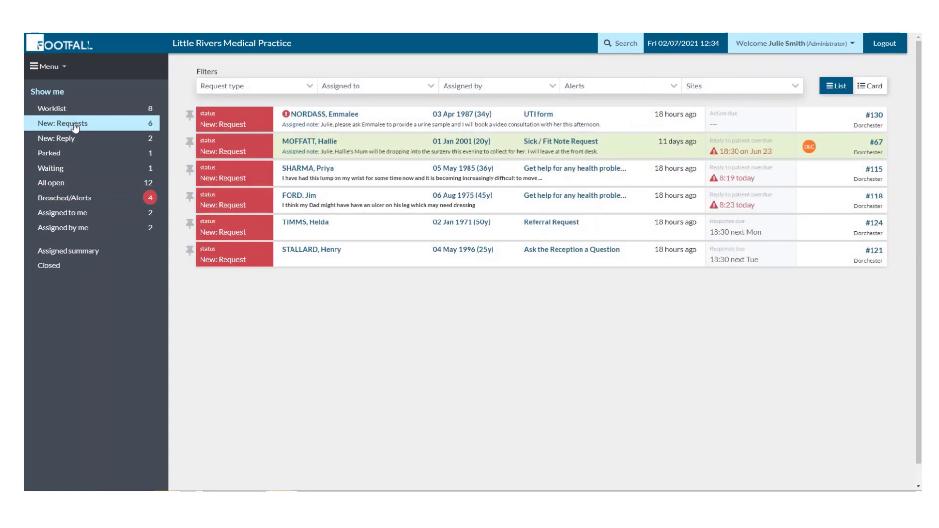
left_click(73, 139)
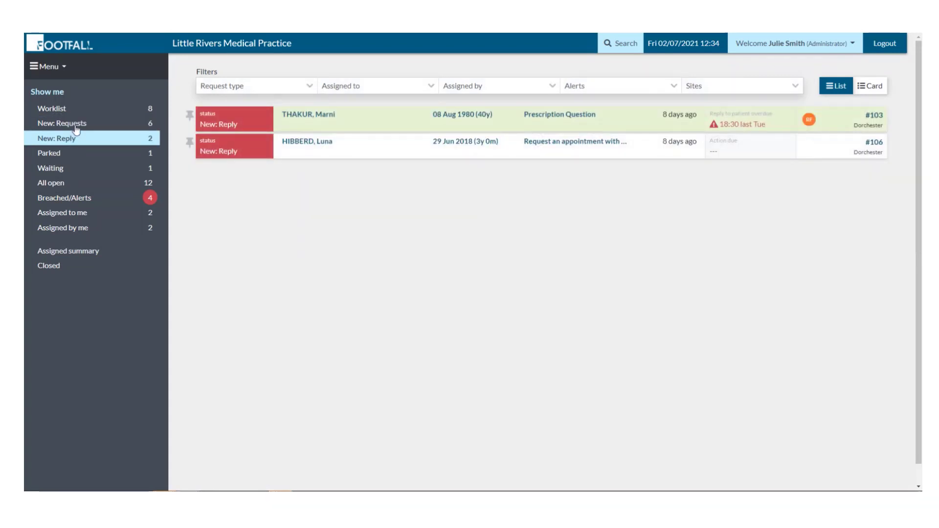
left_click(75, 126)
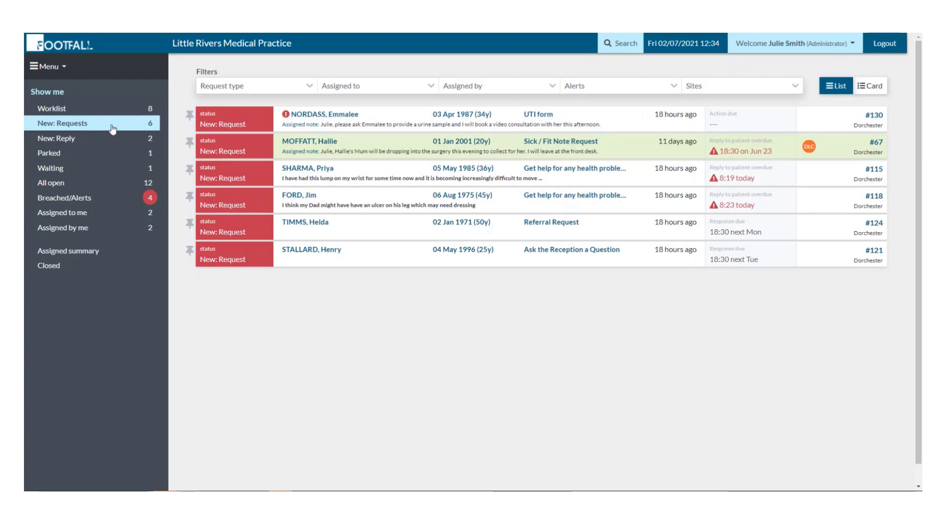
left_click(109, 144)
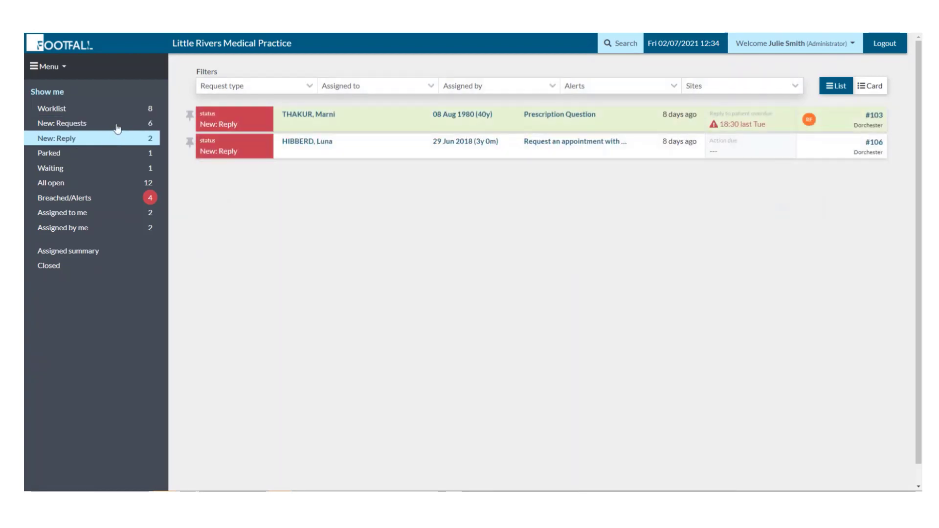
left_click(117, 129)
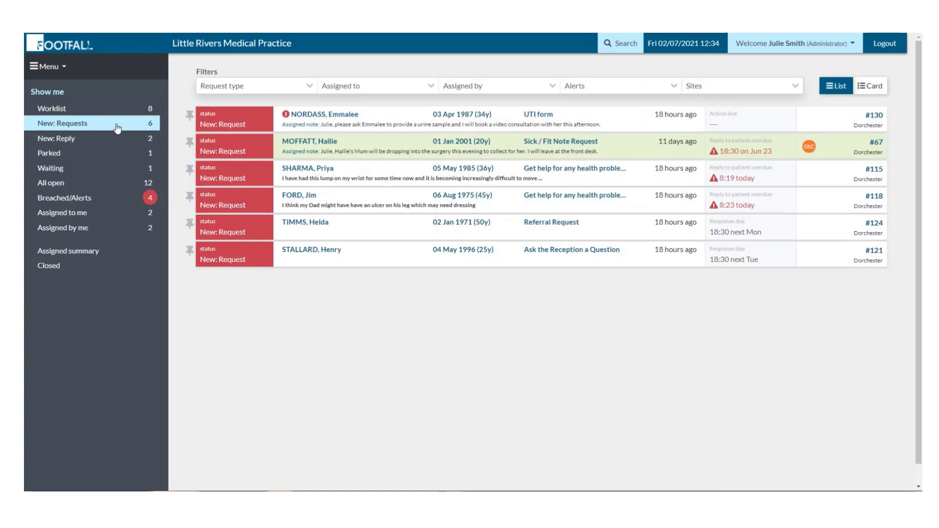
left_click(121, 139)
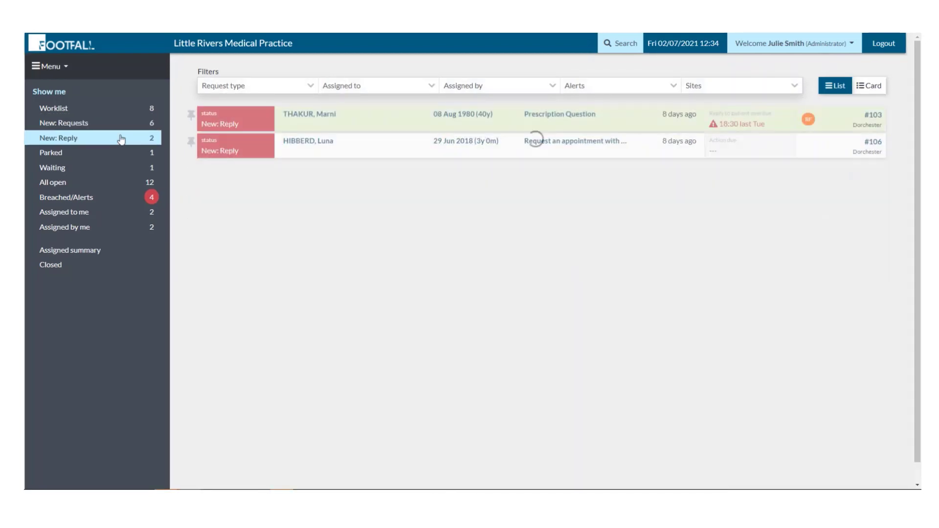
left_click(316, 146)
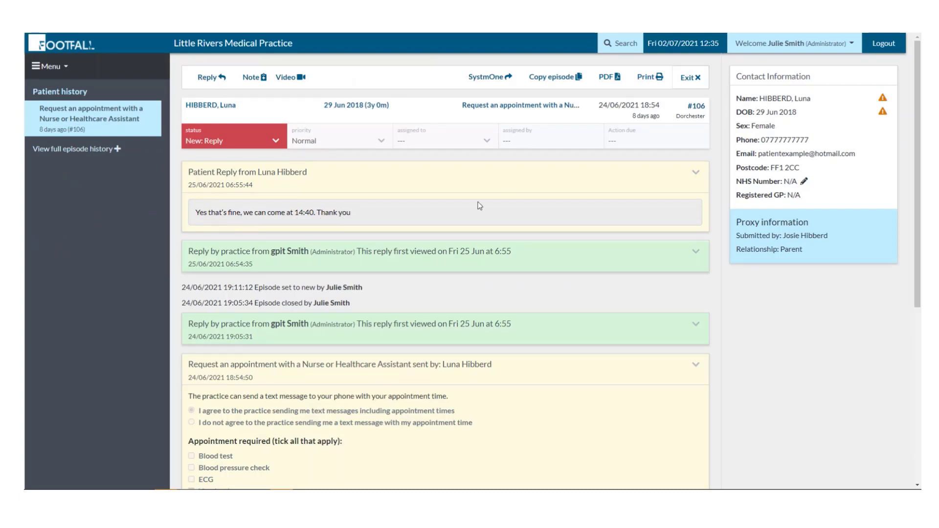
Exit episode #106, then view the New: Requests and New: Reply lists.
left_click(691, 79)
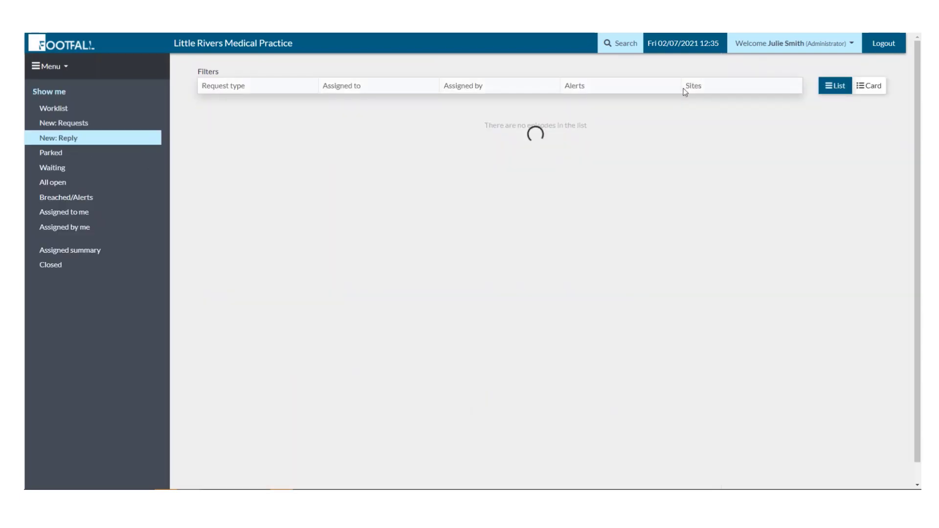
left_click(126, 127)
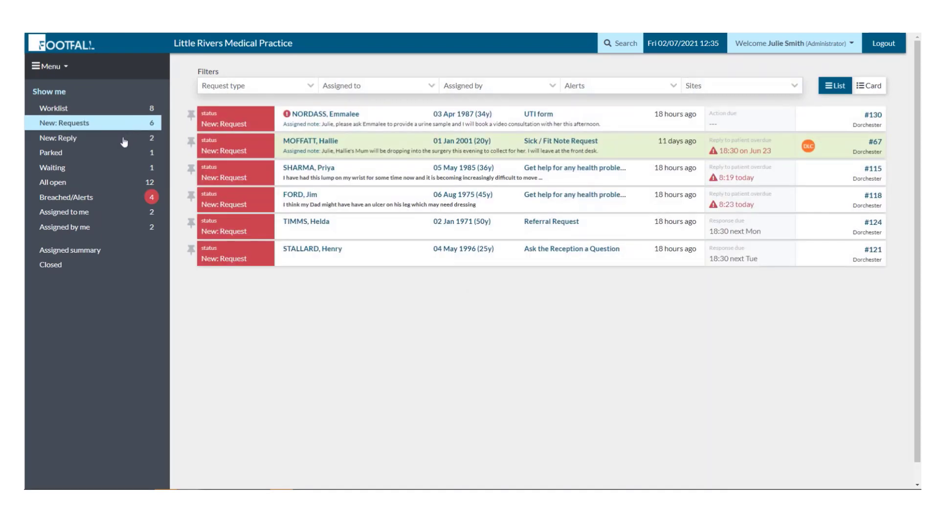
left_click(124, 142)
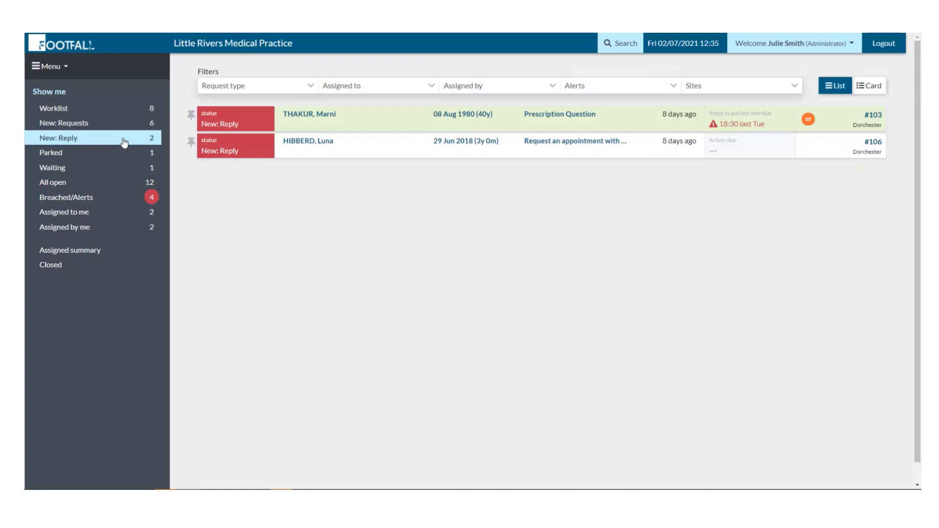
Review the Breached/Alerts, Assigned to me and Assigned by me lists.
left_click(118, 200)
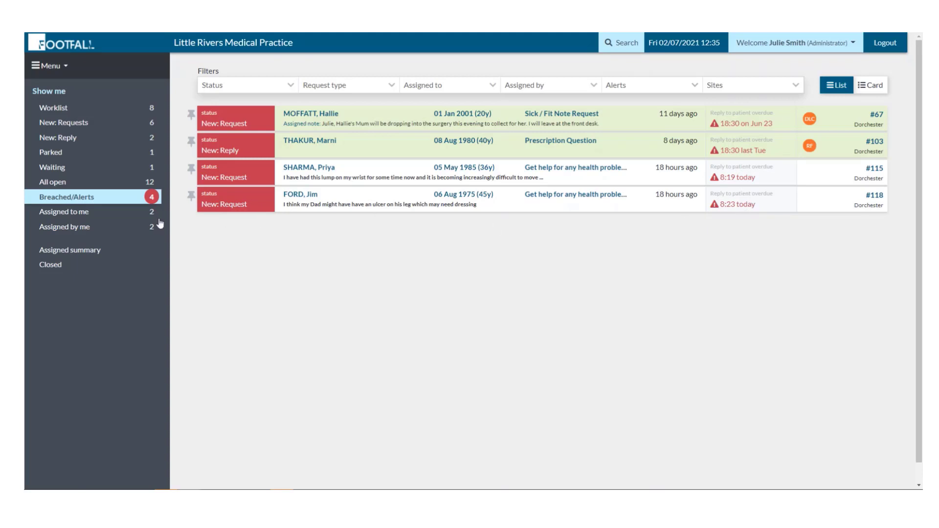
left_click(129, 212)
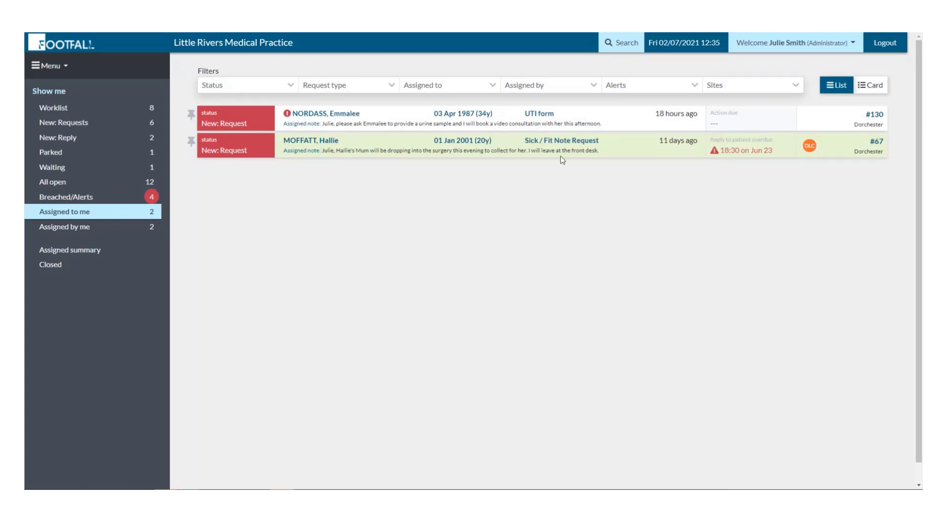
left_click(132, 230)
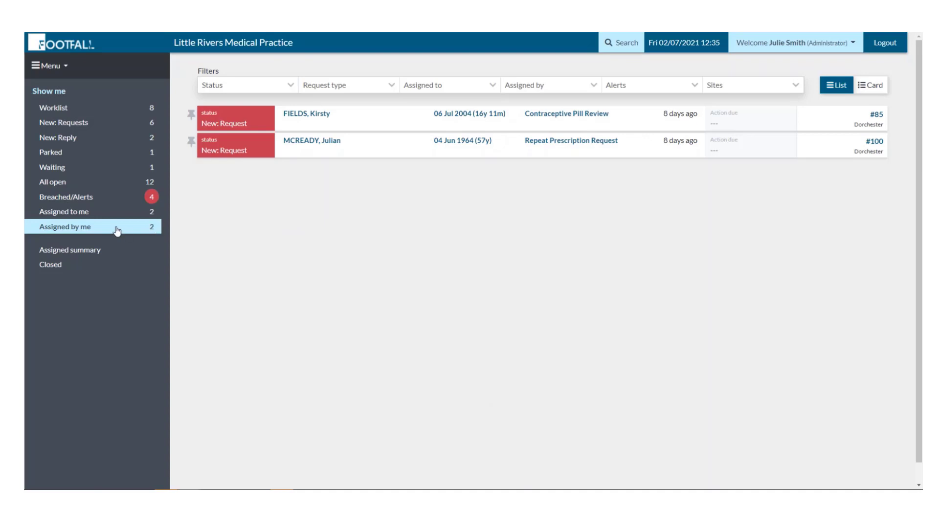
Cycle again through New, Reply, Breached and Assigned lists, then bring up the main Menu.
left_click(90, 122)
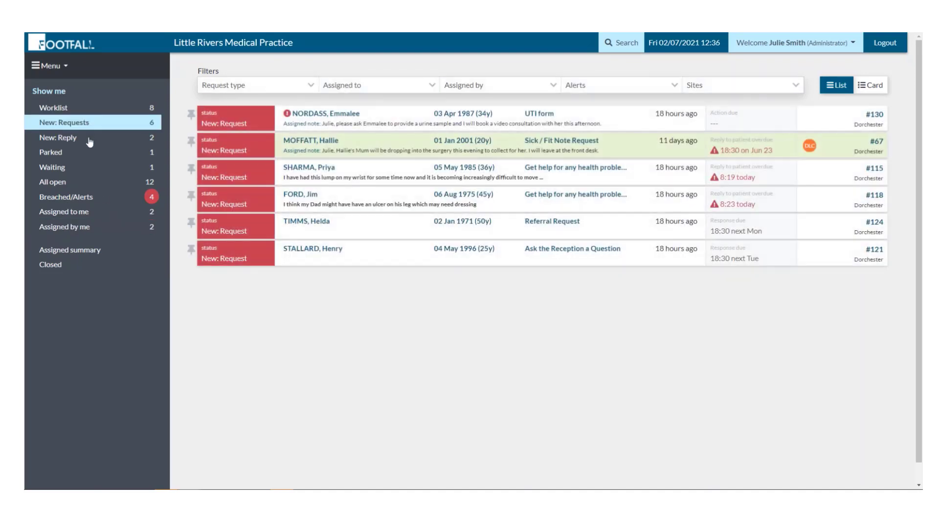
left_click(89, 139)
left_click(93, 198)
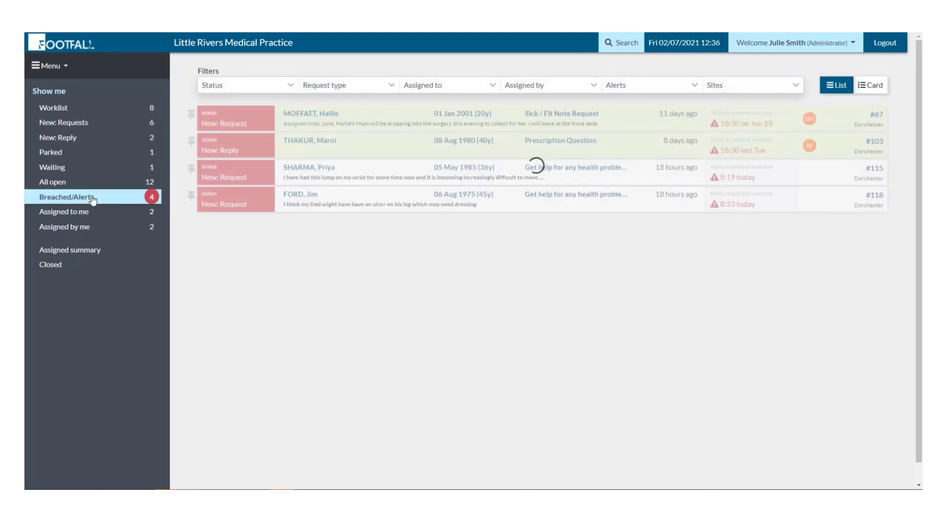
left_click(99, 213)
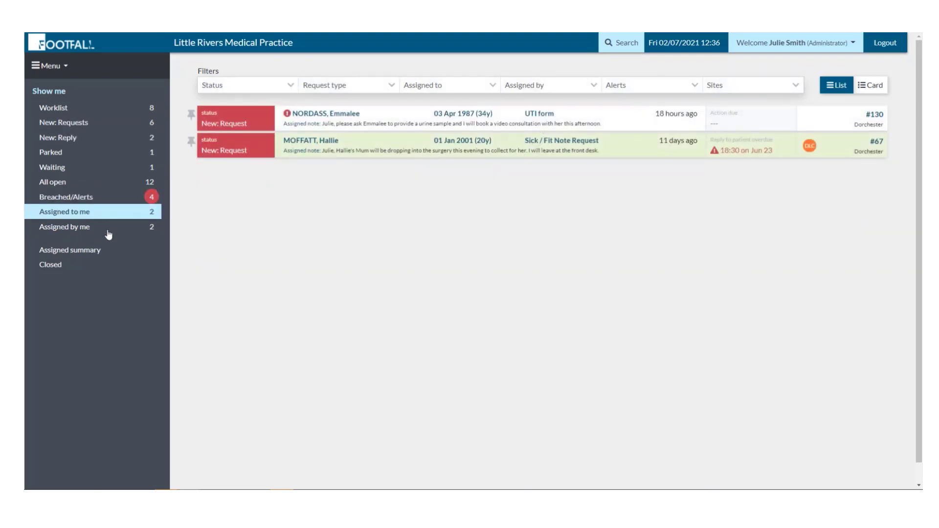
left_click(109, 233)
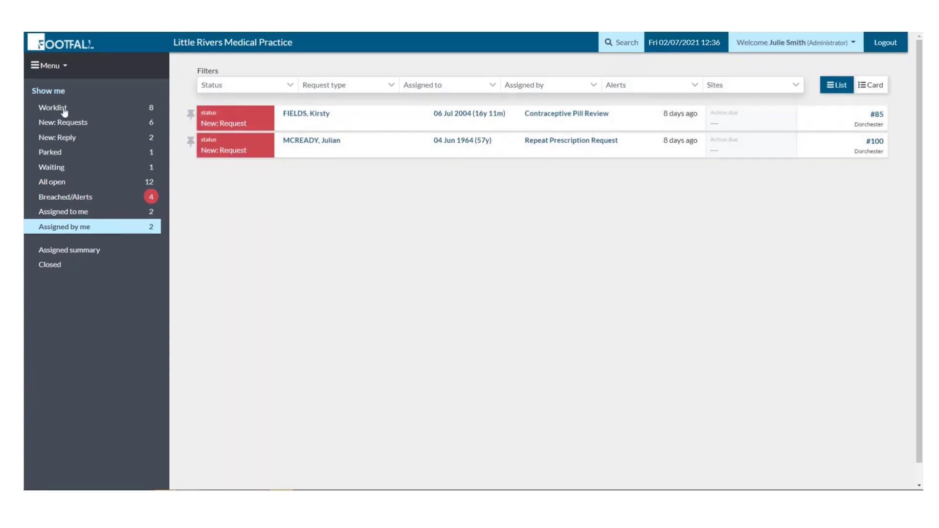
left_click(59, 69)
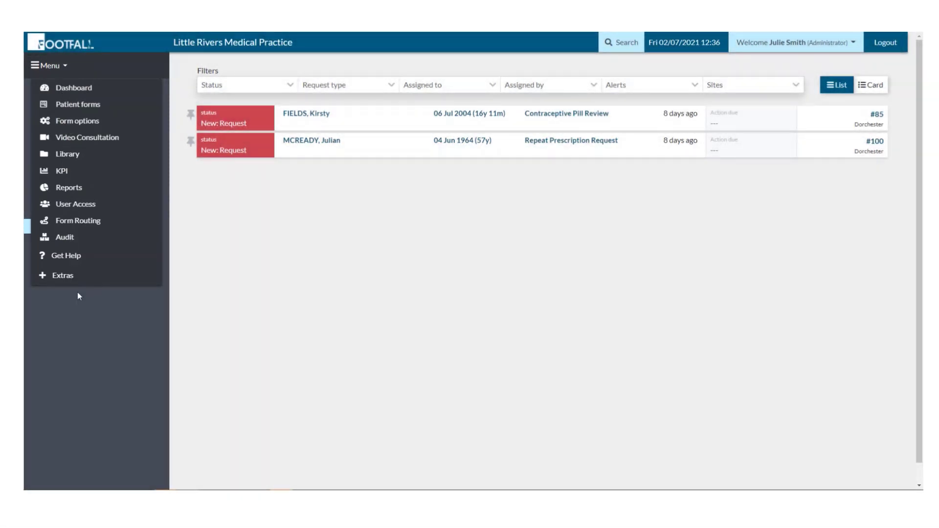
Dismiss the Menu dropdown and return to the eight-request Worklist.
left_click(77, 293)
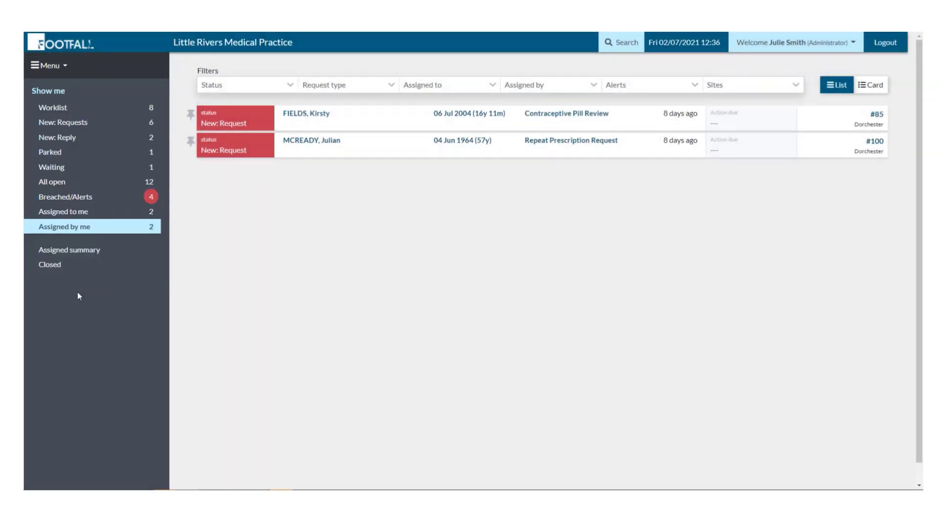
left_click(65, 108)
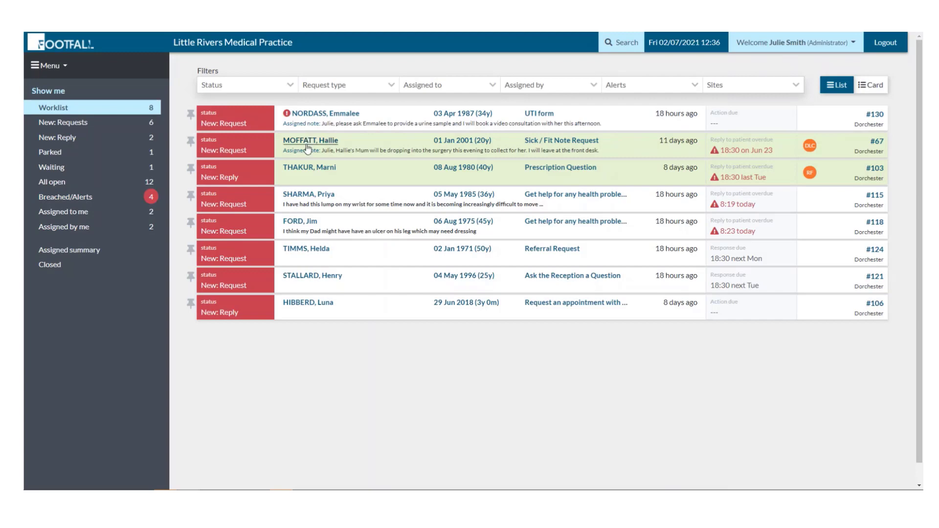
Open sick note episode #67, view its Status and Assign to options, and exit unassigned.
left_click(306, 143)
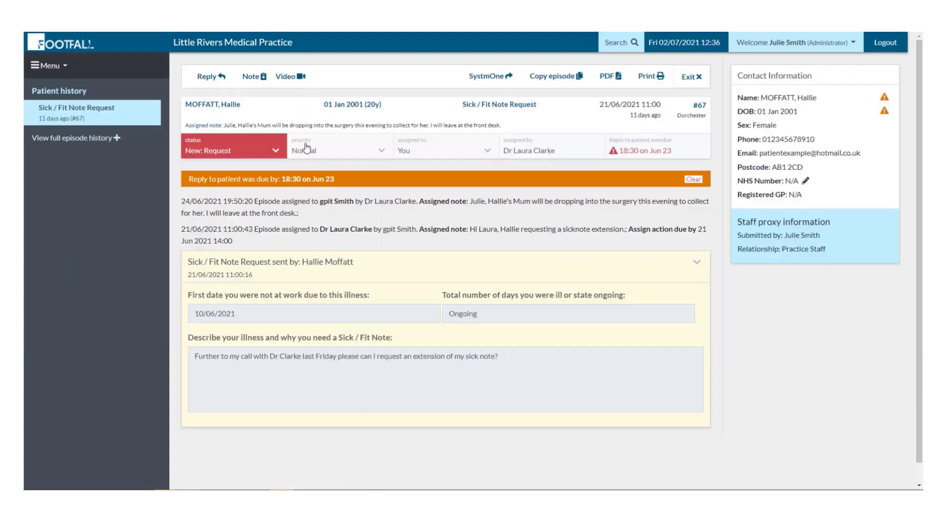
left_click(272, 151)
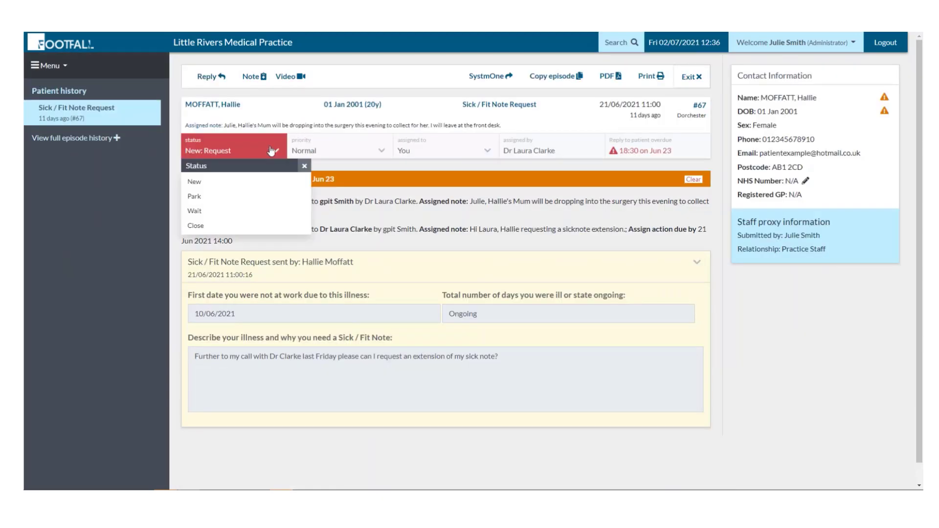
left_click(360, 152)
left_click(484, 155)
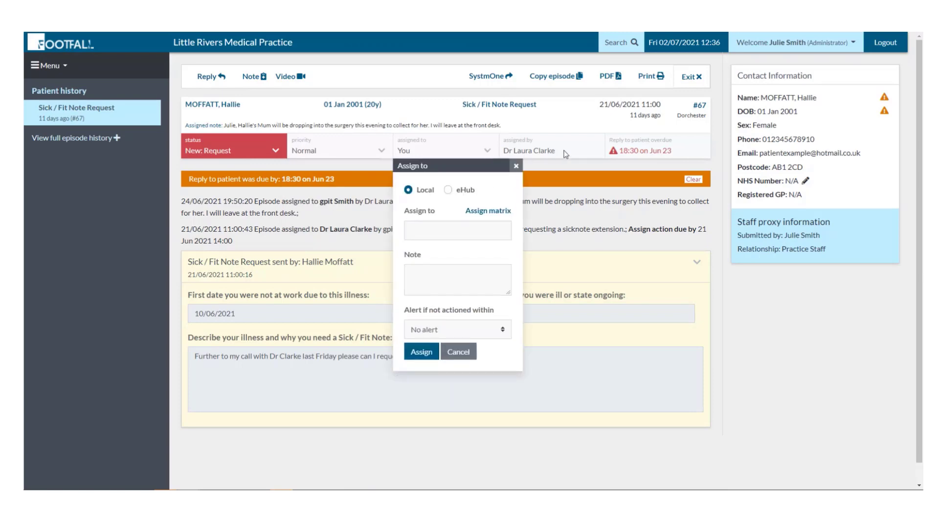
left_click(699, 80)
left_click(698, 80)
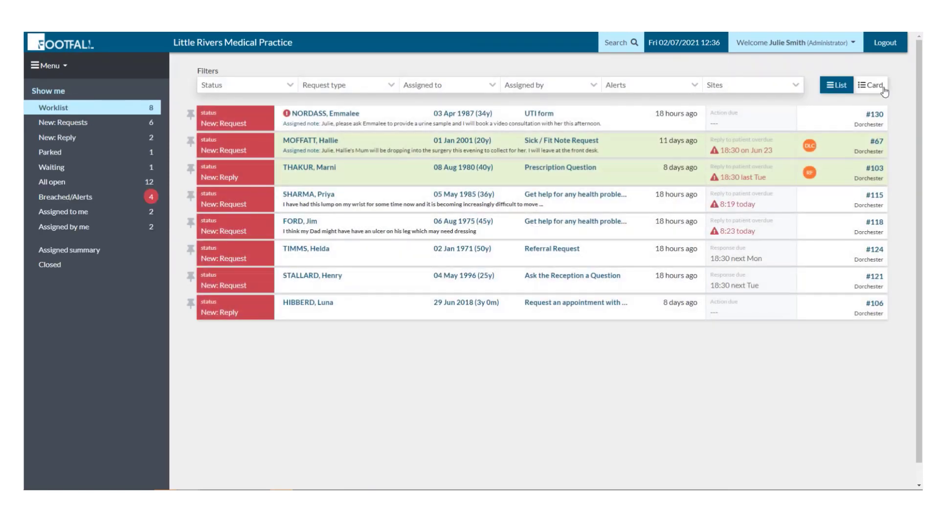
Switch the worklist to Card layout and preview the form submitted for request #115.
left_click(871, 85)
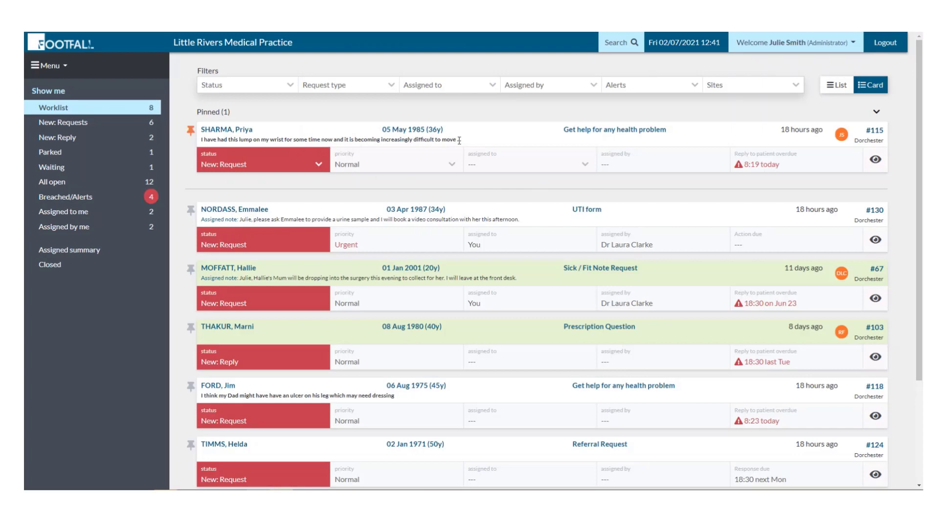
left_click(876, 160)
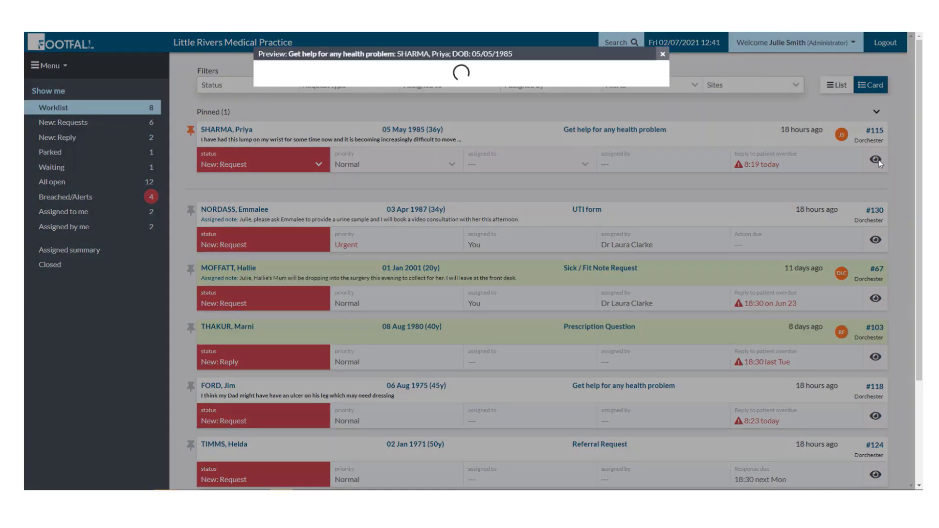
mouse_move(667, 93)
left_mouse_down()
mouse_move(657, 216)
mouse_move(650, 130)
mouse_move(658, 88)
left_mouse_up()
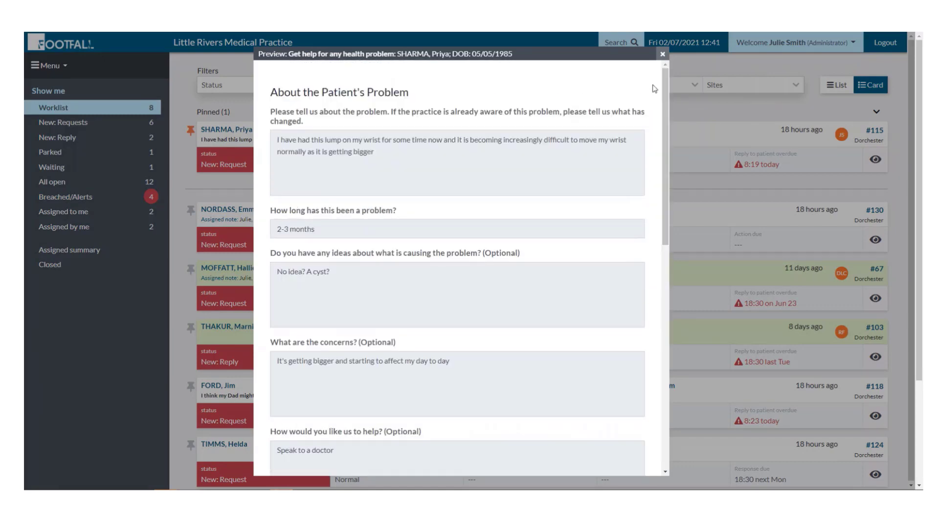
left_click(663, 53)
View #115's Status, Priority, Assign to and assignment matrix options without changing anything.
left_click(294, 165)
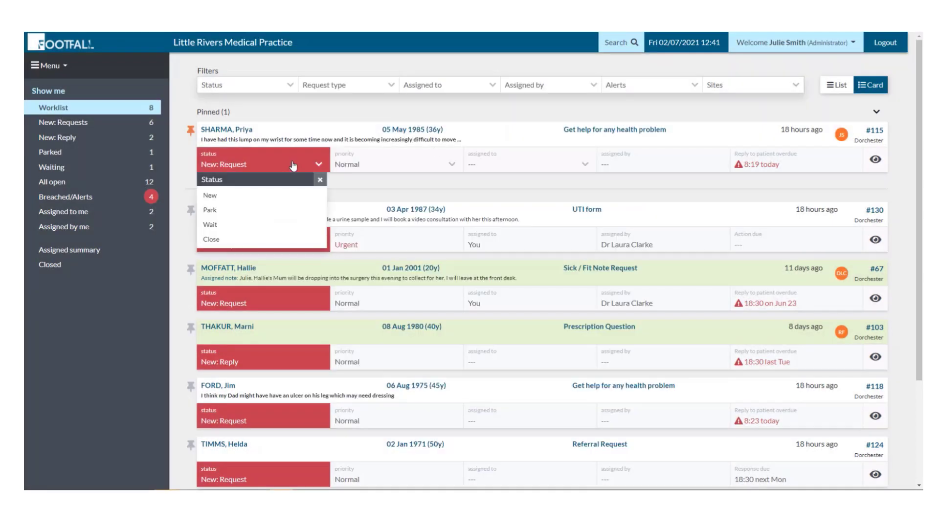
left_click(379, 166)
left_click(379, 168)
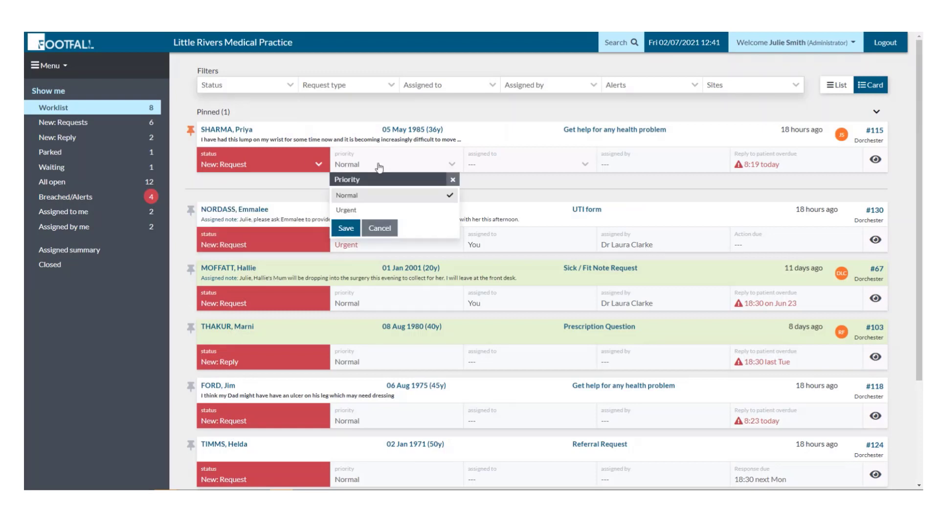
left_click(387, 169)
left_click(563, 166)
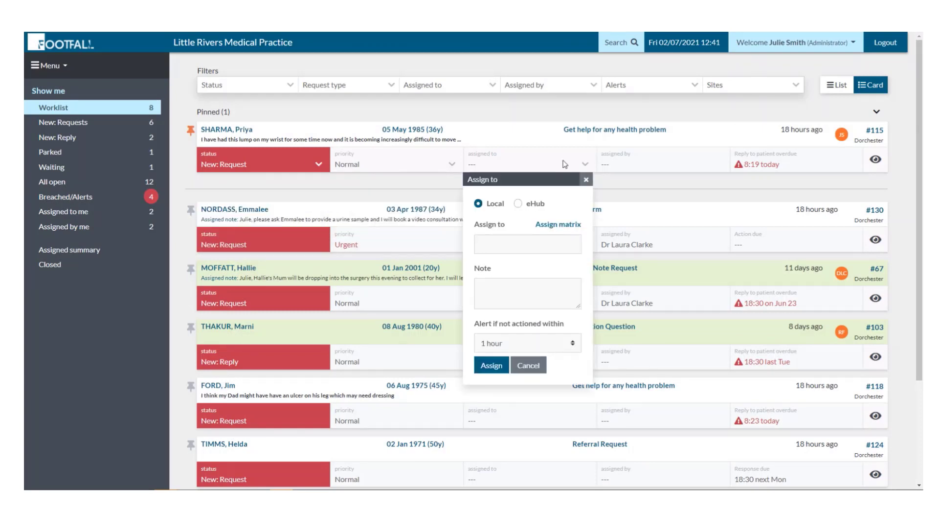
left_click(562, 224)
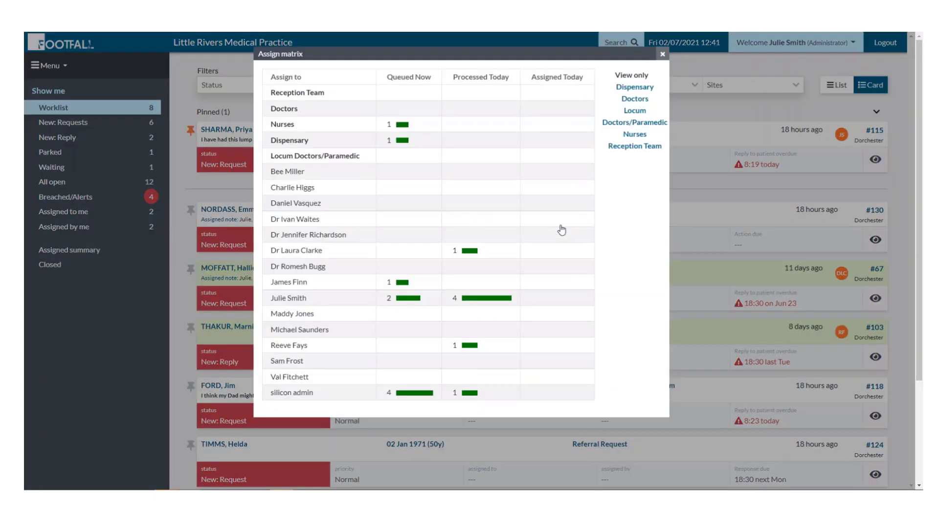
left_click(663, 61)
left_click(585, 179)
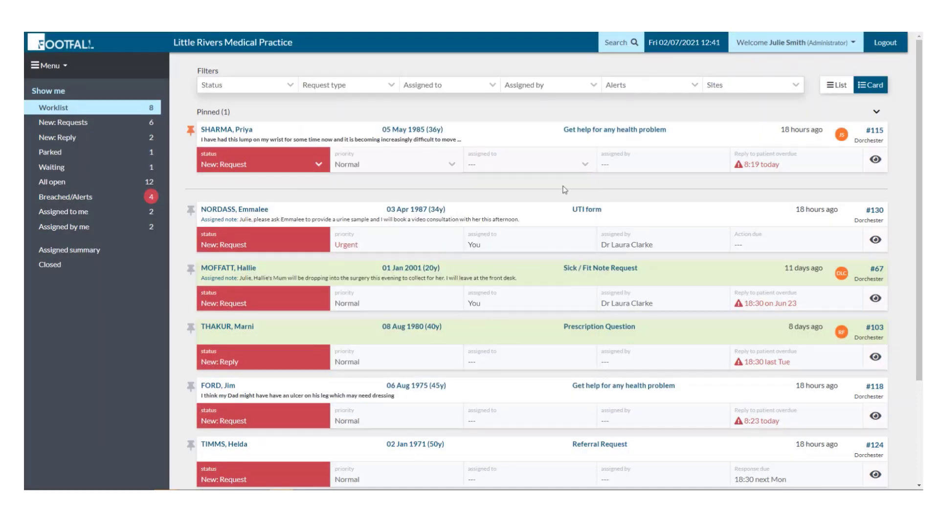
left_click(229, 131)
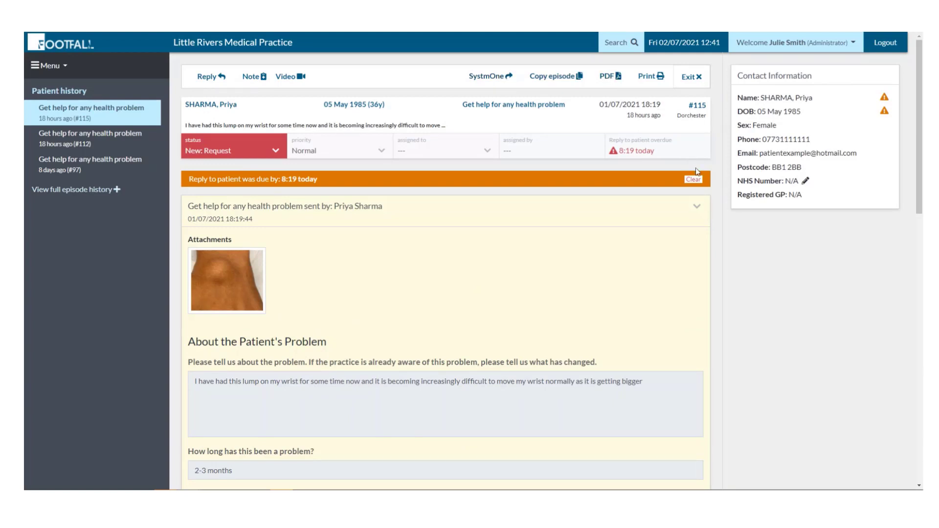
left_click(696, 83)
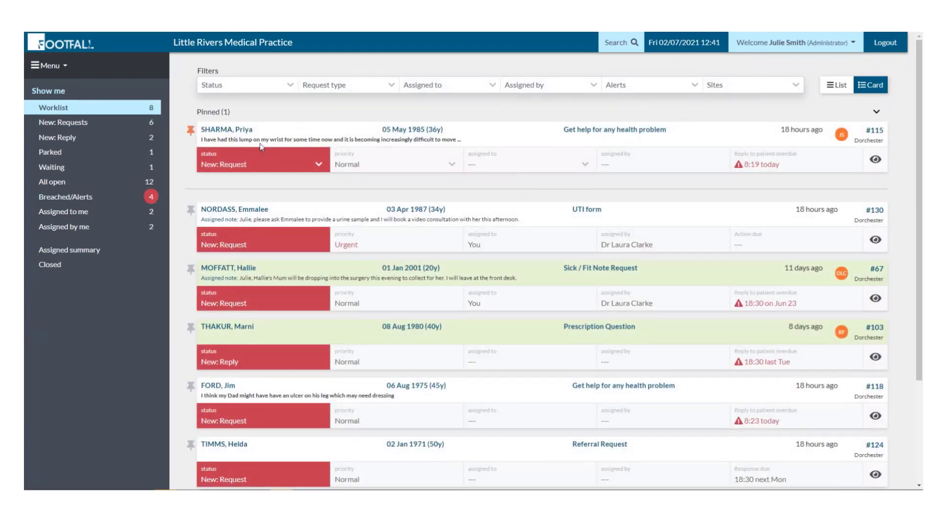
Unpin #115, pin UTI form #130, then re-pin #115.
left_click(190, 137)
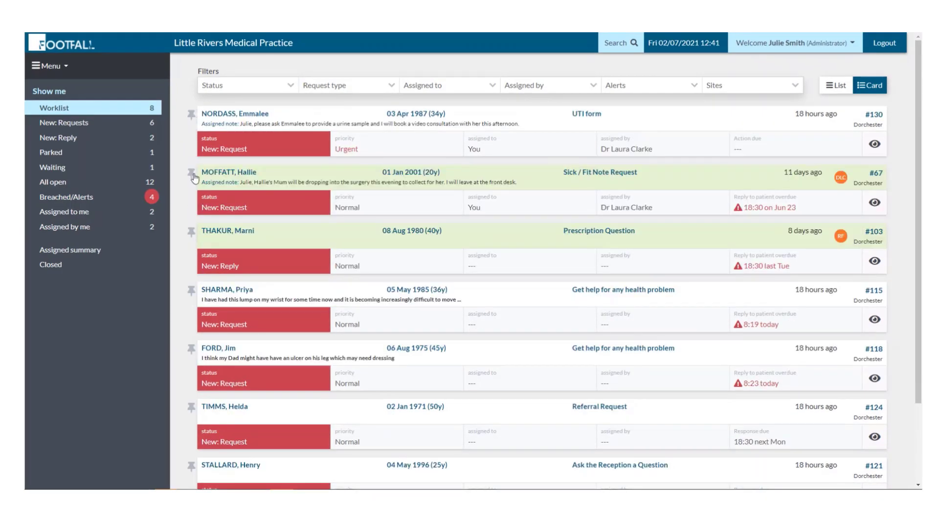
left_click(192, 118)
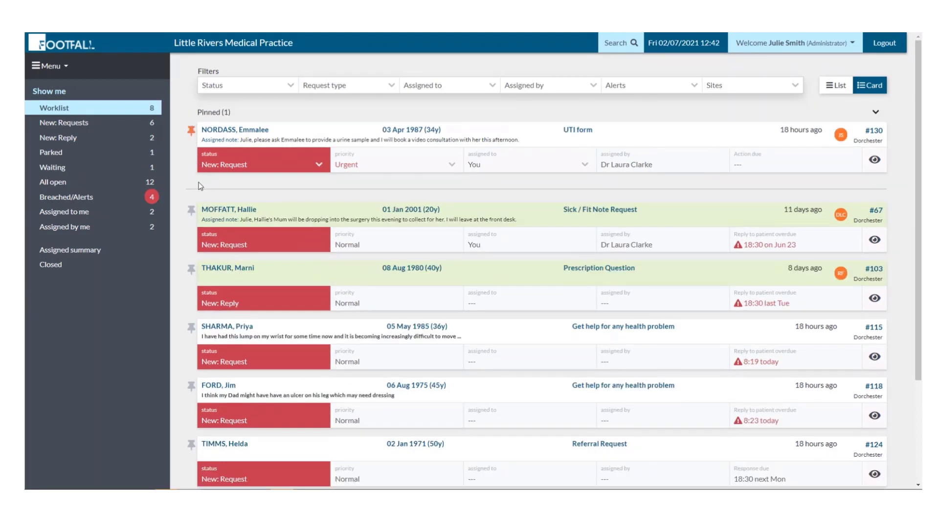
left_click(191, 328)
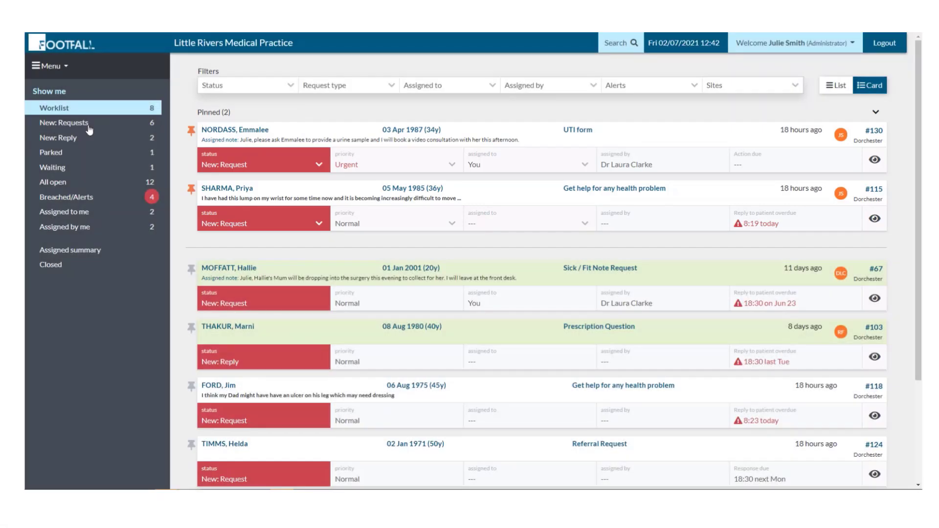
left_click(88, 126)
left_click(85, 139)
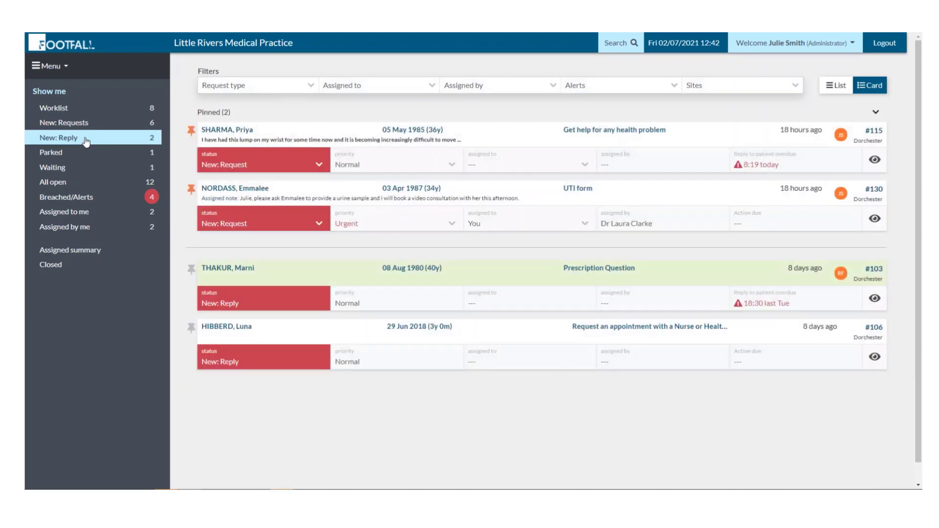
left_click(82, 153)
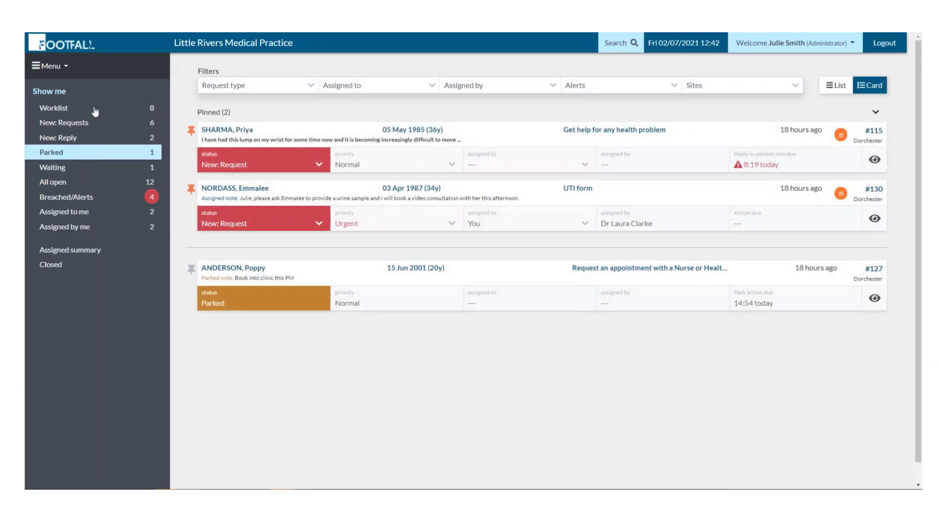
left_click(95, 110)
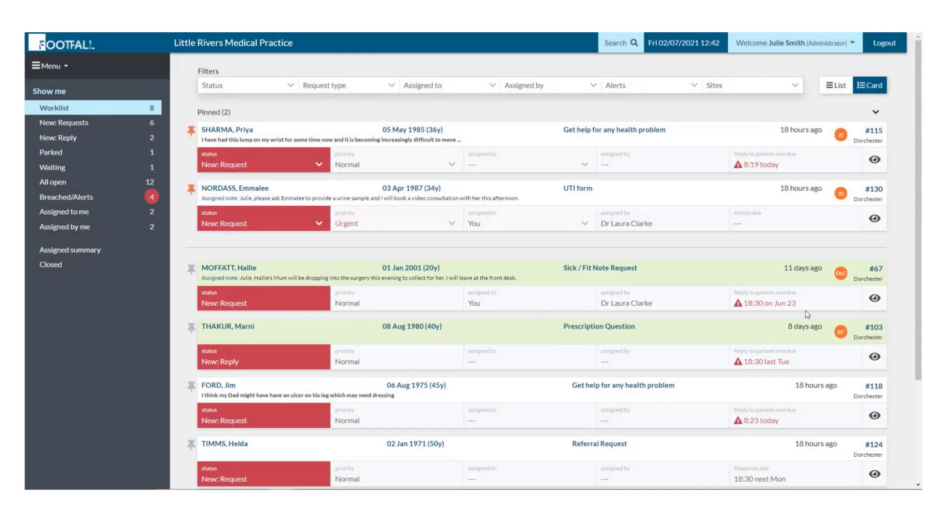
mouse_move(843, 275)
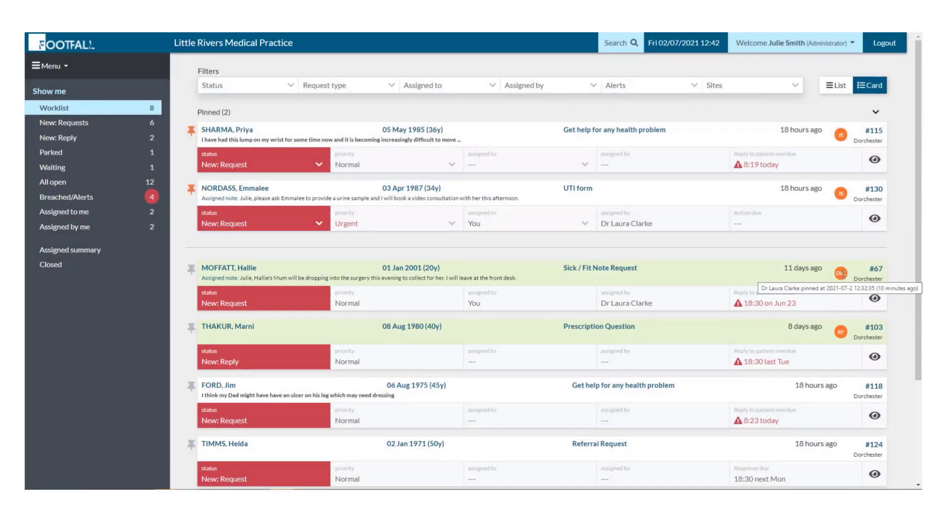
mouse_move(841, 333)
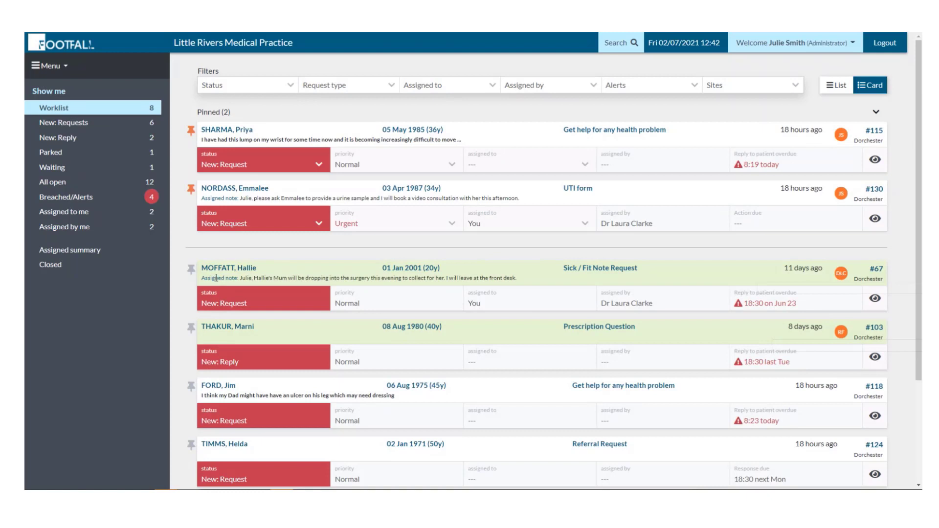
Check the status and priority choices for #130 and #115, and briefly open sick note #67.
left_click(301, 227)
left_click(300, 228)
left_click(380, 227)
left_click(434, 161)
left_click(434, 163)
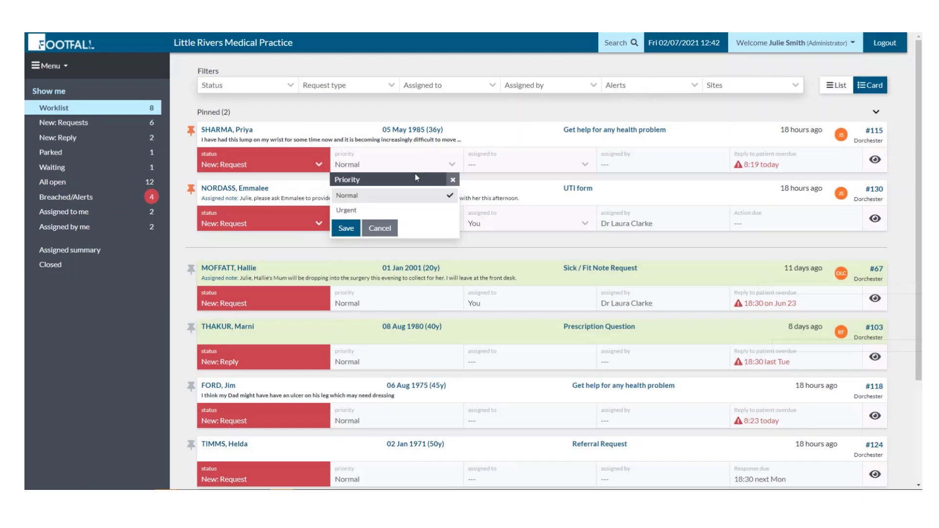
left_click(379, 228)
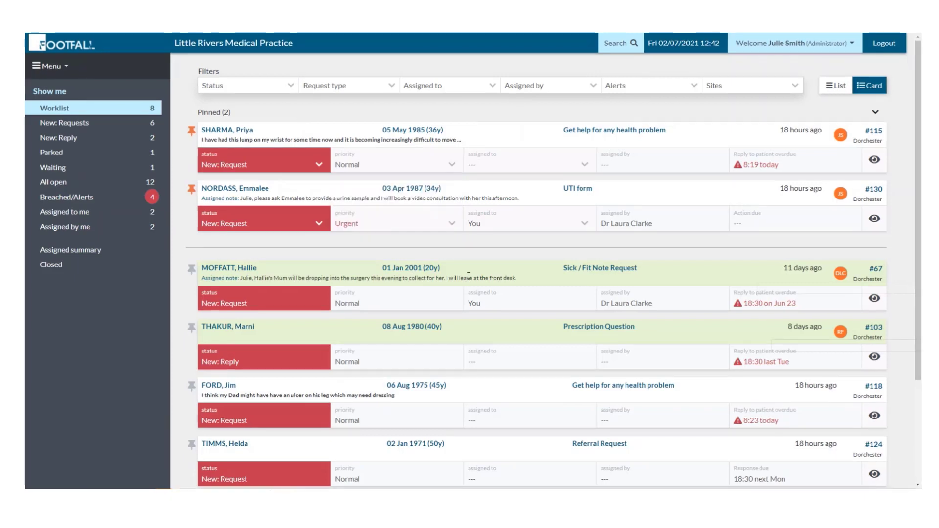
left_click(238, 269)
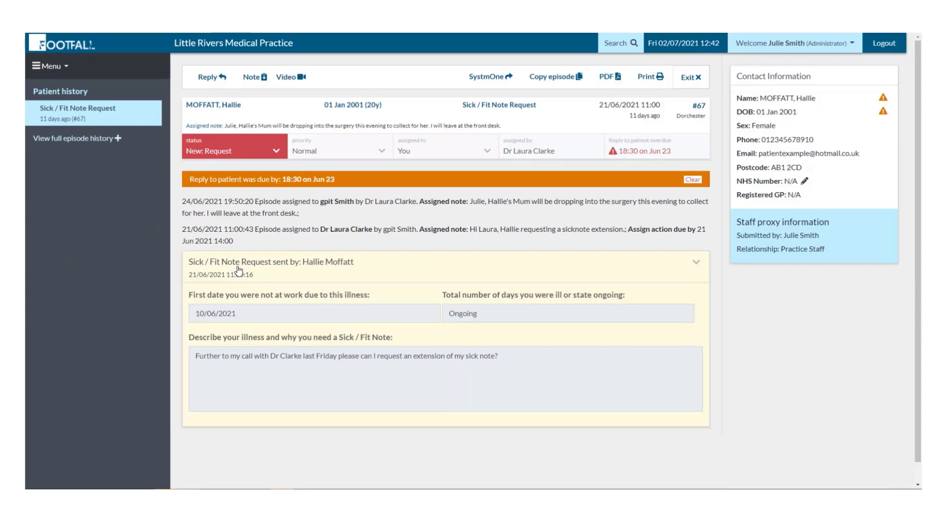
left_click(699, 84)
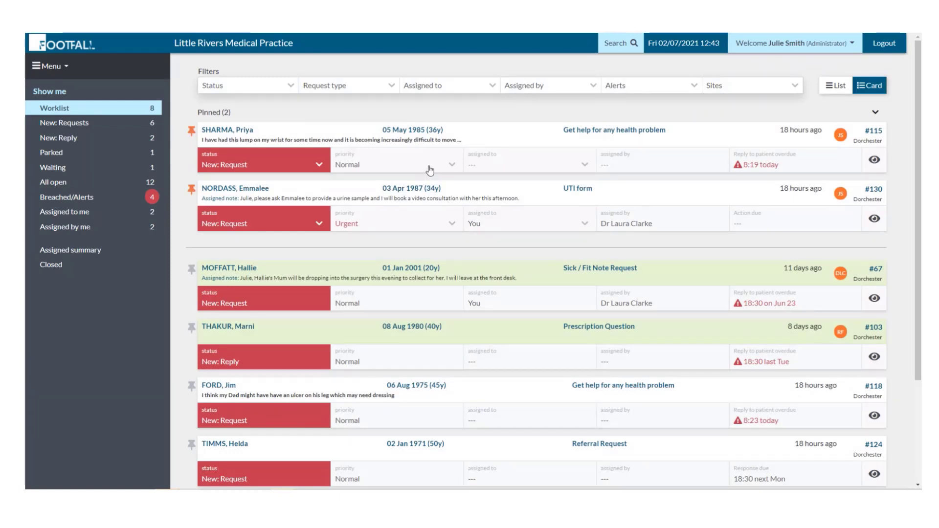
Save Urgent priority on request #115 and unpin UTI form #130.
left_click(429, 169)
left_click(389, 209)
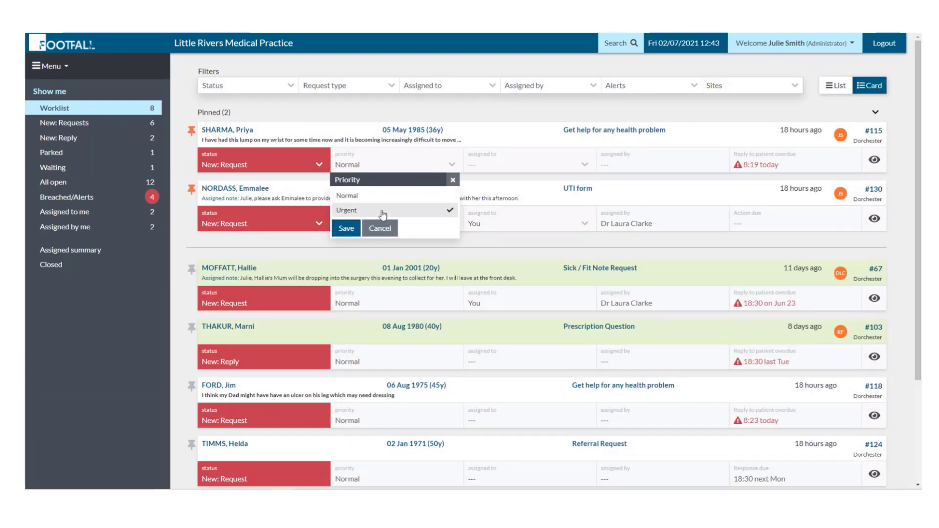
left_click(342, 229)
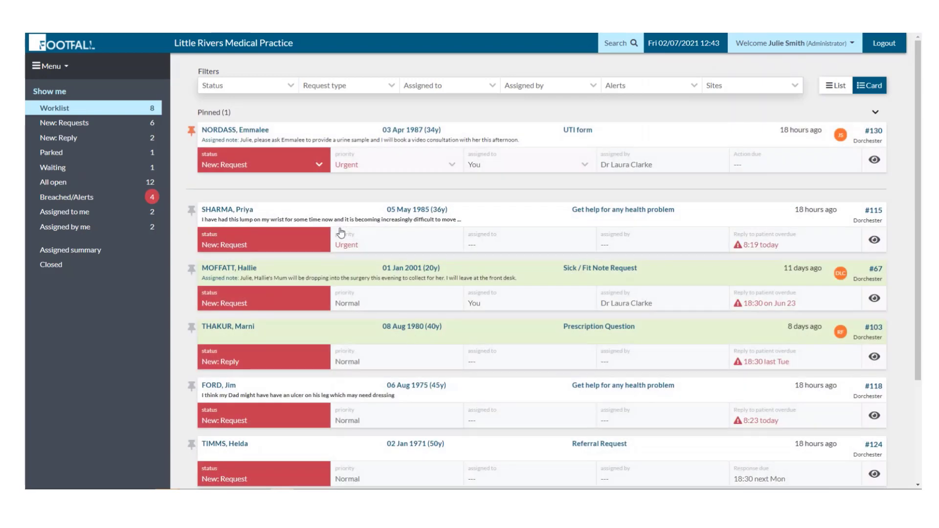
left_click(190, 130)
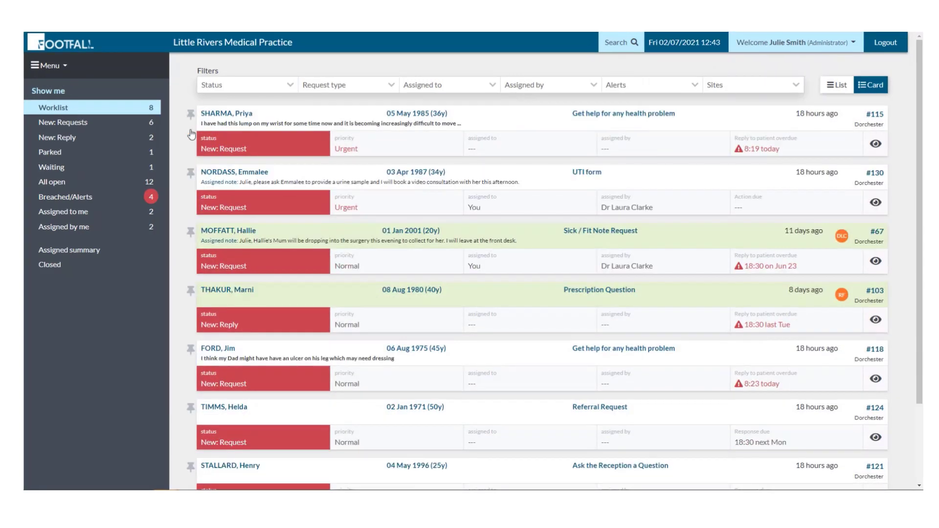
Switch to List layout and try the status, request type and assigned-to filters.
left_click(837, 86)
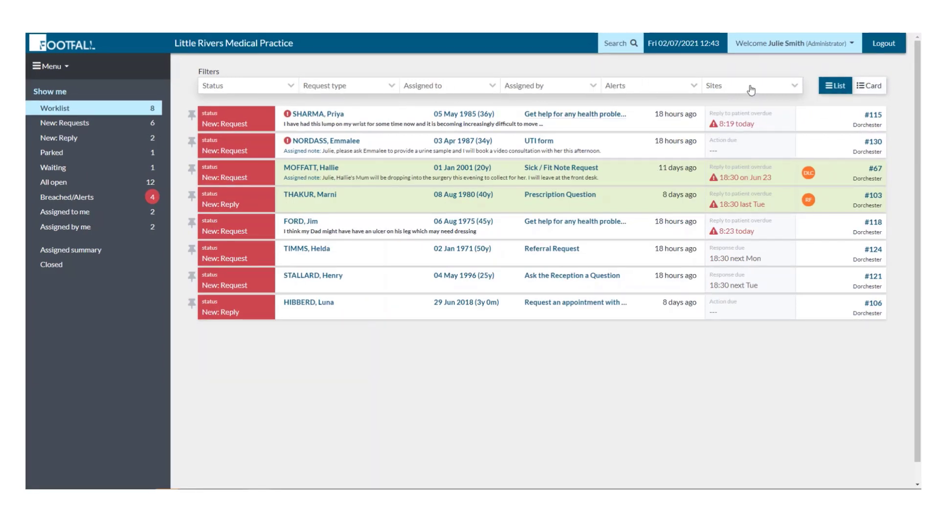
left_click(291, 87)
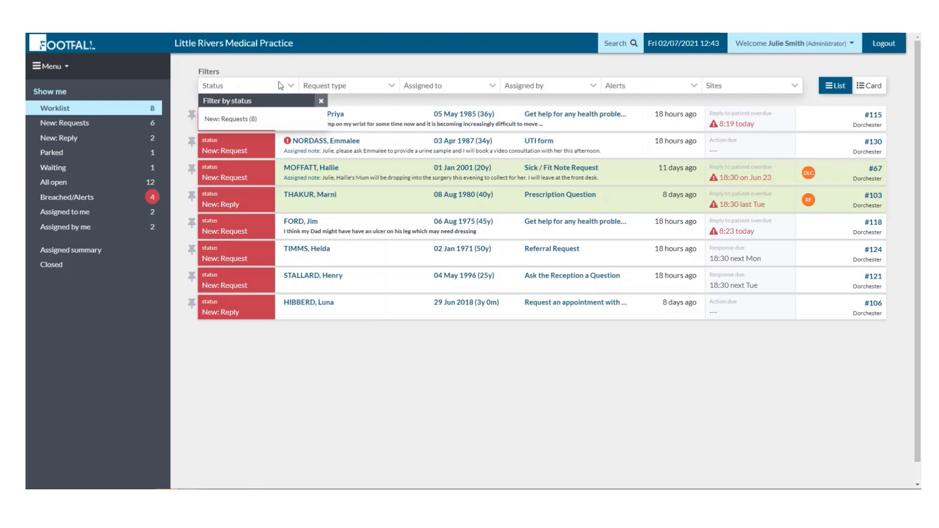
left_click(280, 85)
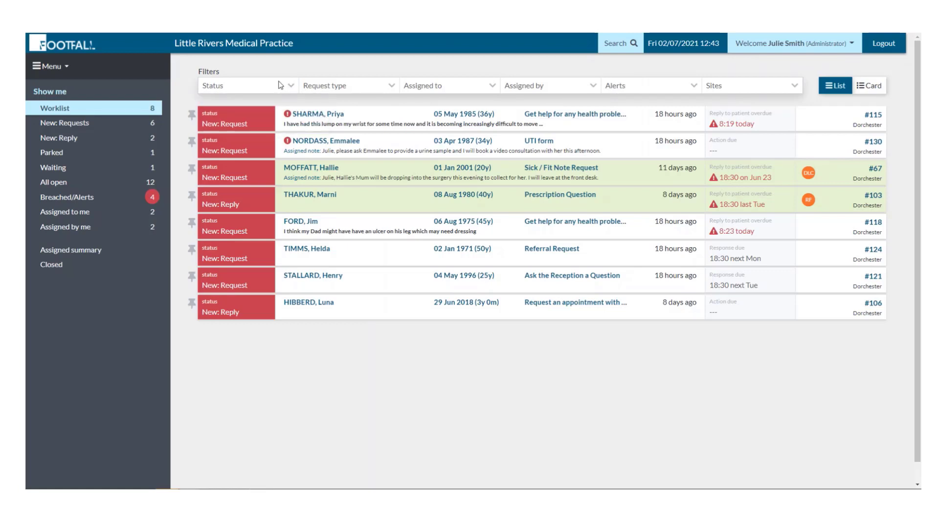
left_click(349, 87)
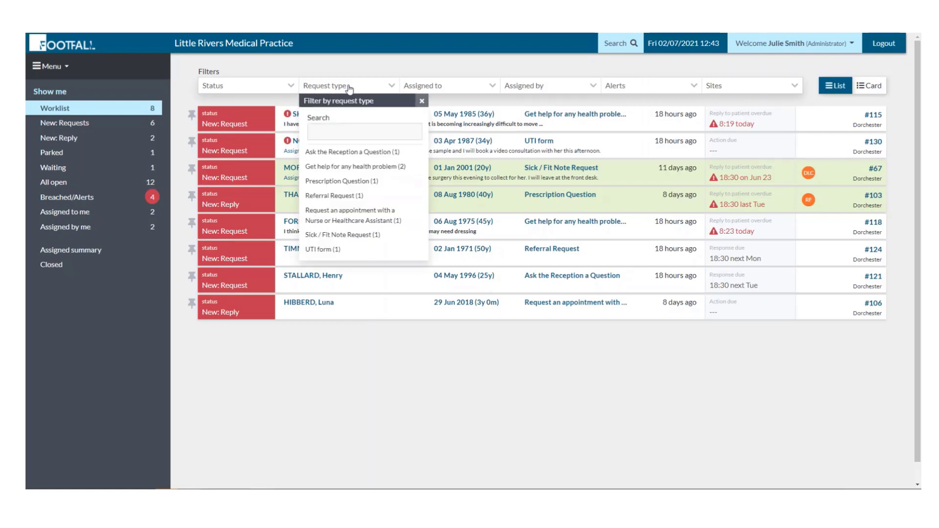
left_click(348, 167)
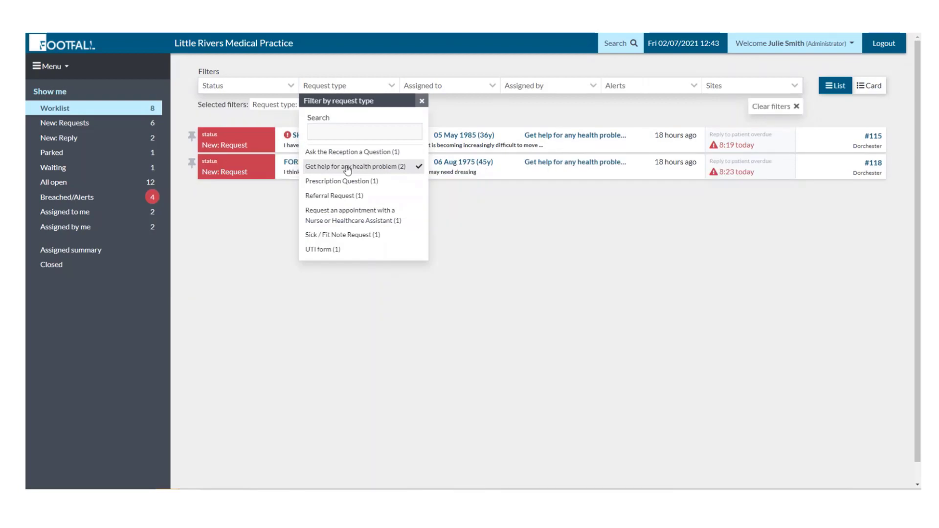
left_click(376, 215)
left_click(511, 265)
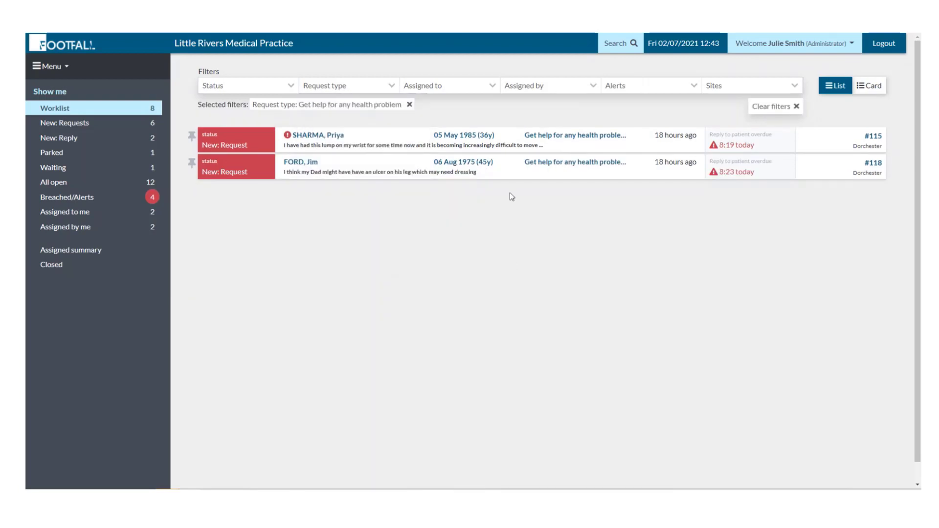
left_click(482, 88)
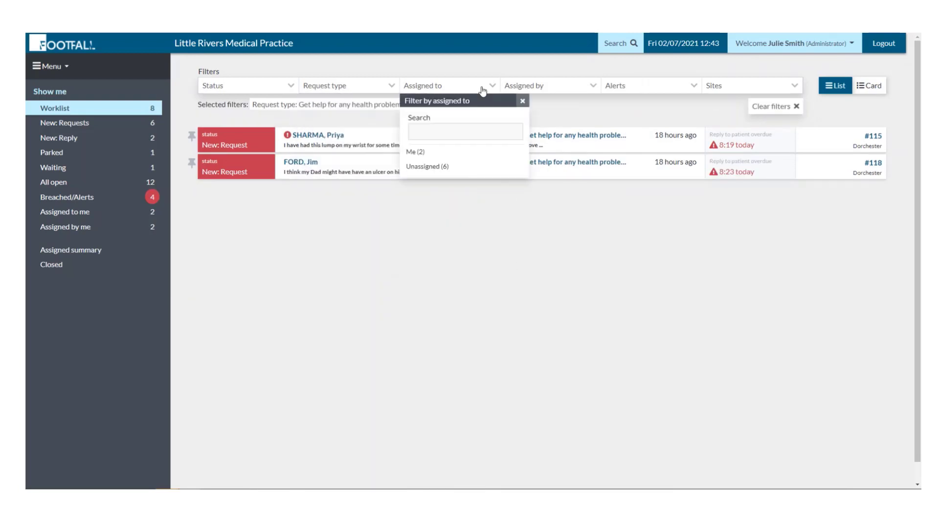
left_click(441, 169)
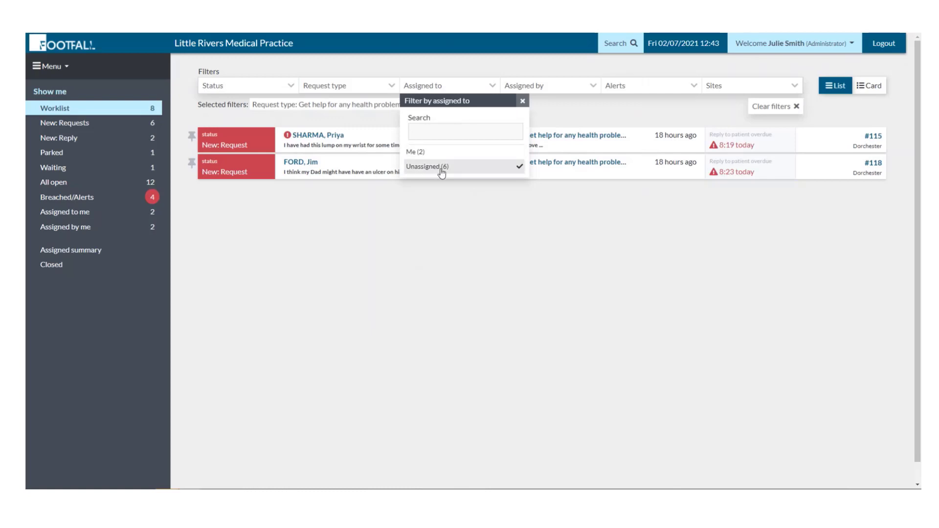
left_click(519, 90)
Try the assigned-by, alerts and site filters, then clear all worklist filters.
left_click(522, 89)
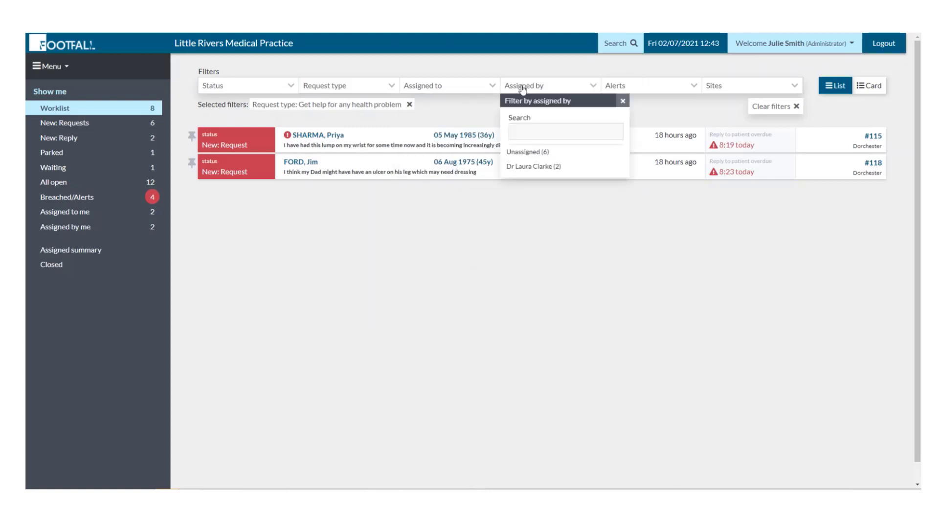
left_click(521, 166)
left_click(633, 89)
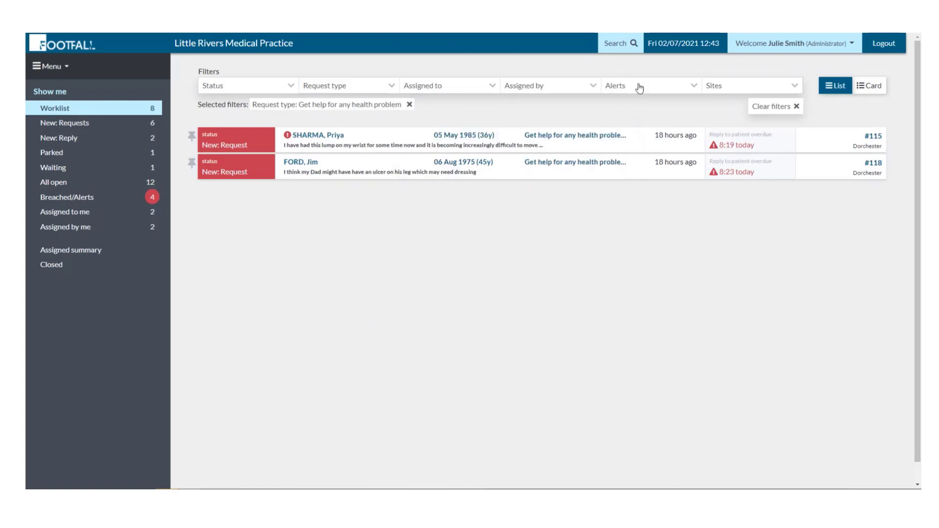
left_click(640, 88)
left_click(636, 153)
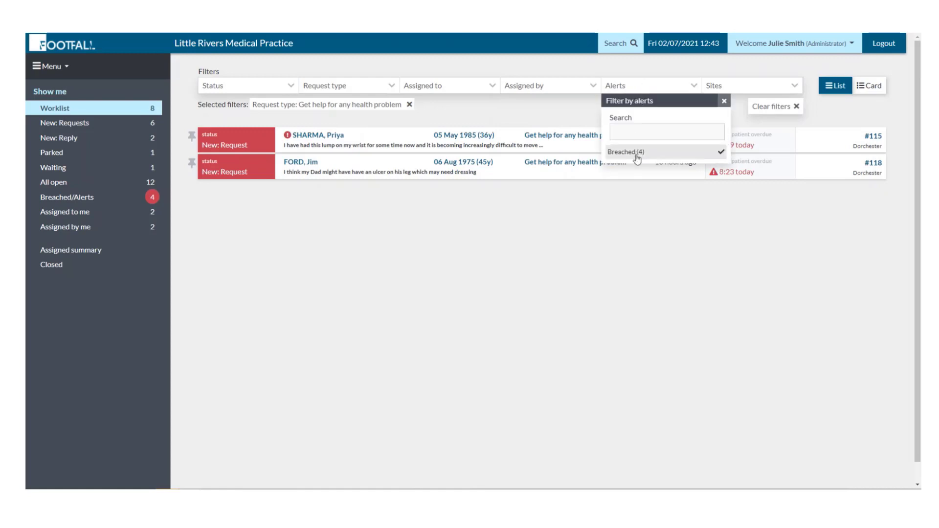
left_click(740, 87)
left_click(743, 88)
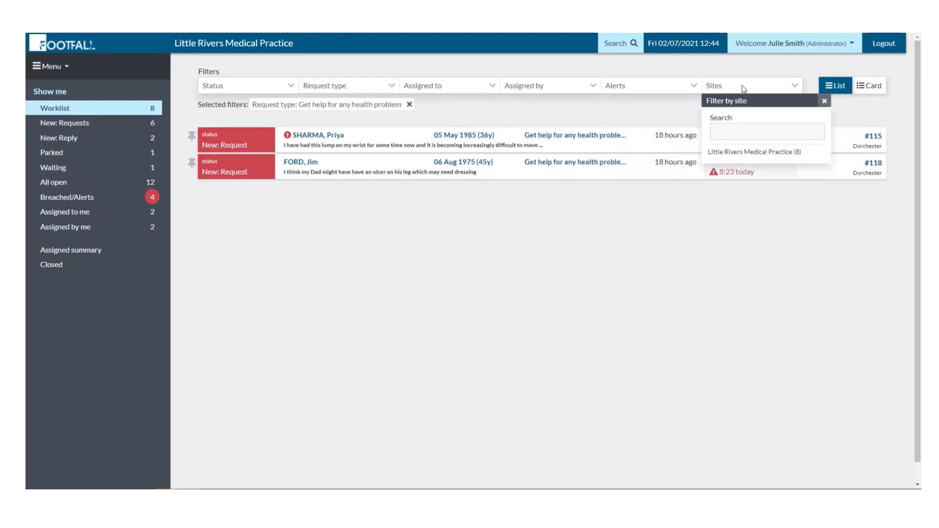
left_click(749, 152)
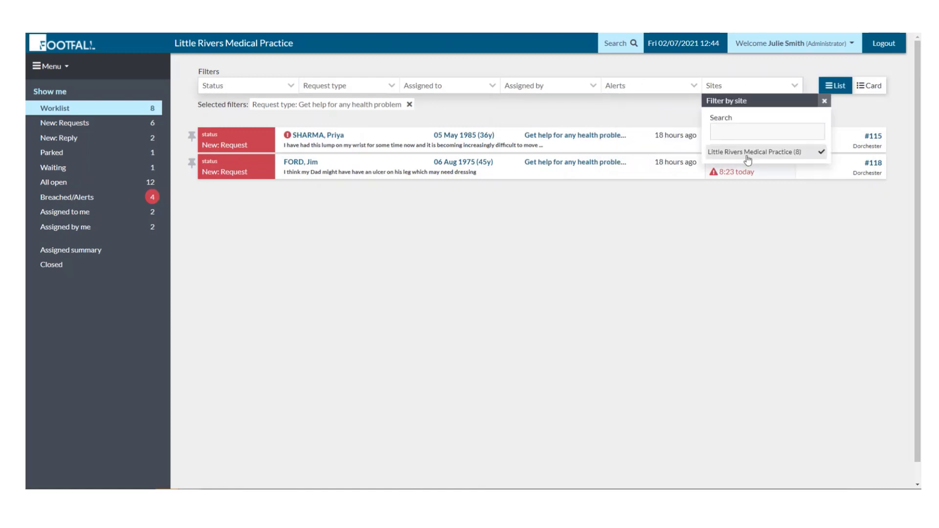
left_click(824, 100)
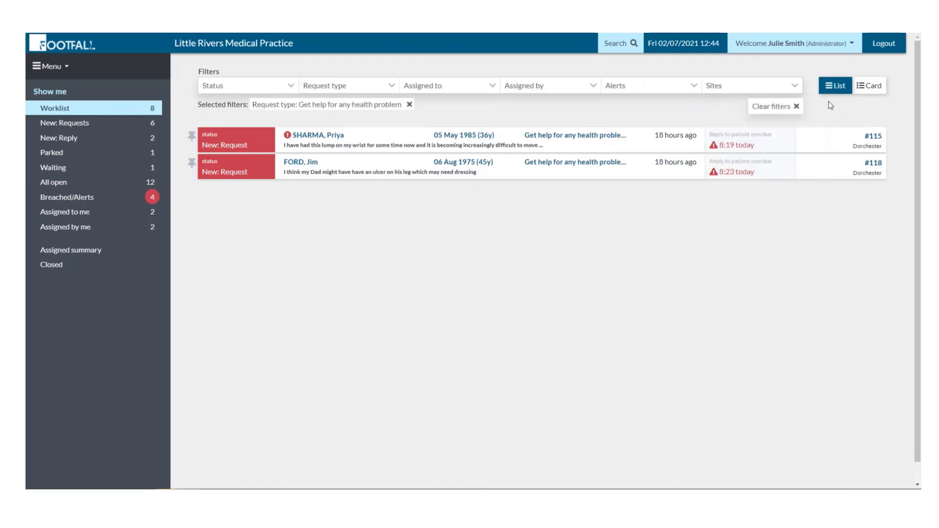
left_click(785, 112)
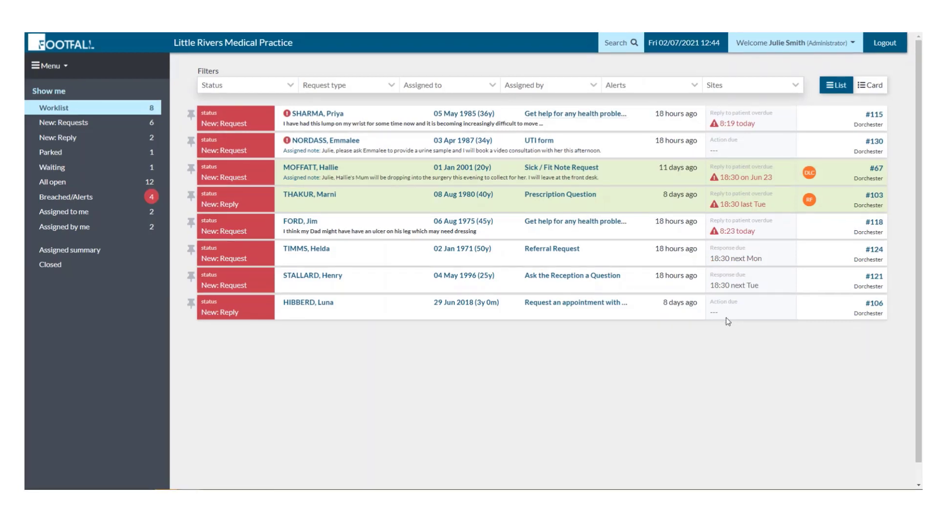
Toggle Card then List layout and pin UTI form request #130.
left_click(870, 86)
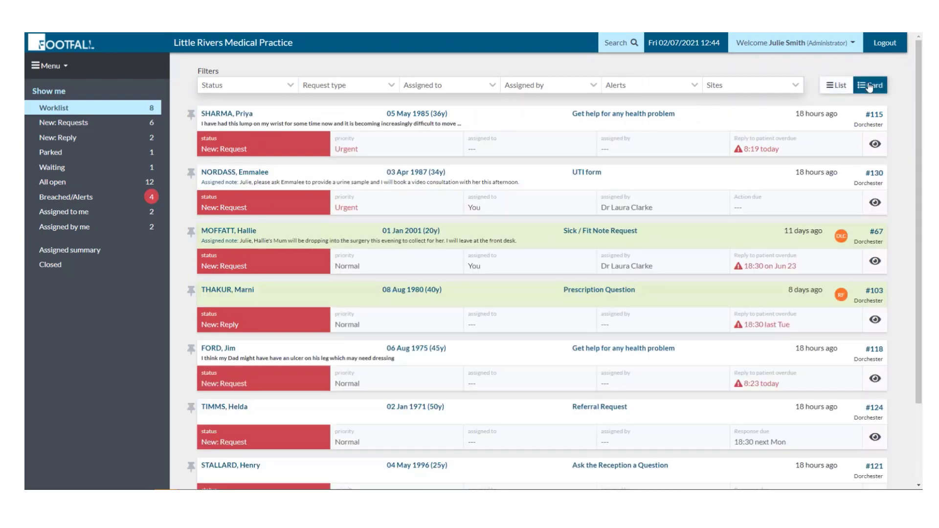
left_click(838, 87)
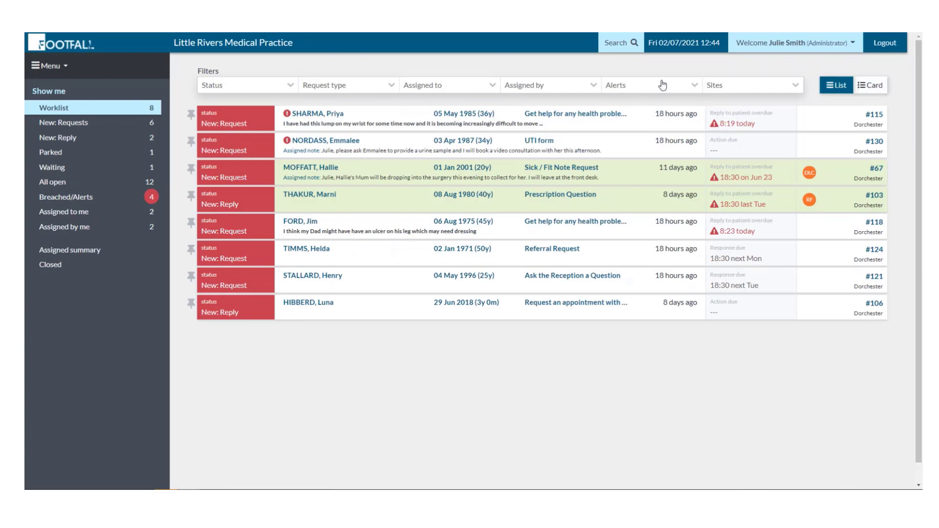
left_click(191, 141)
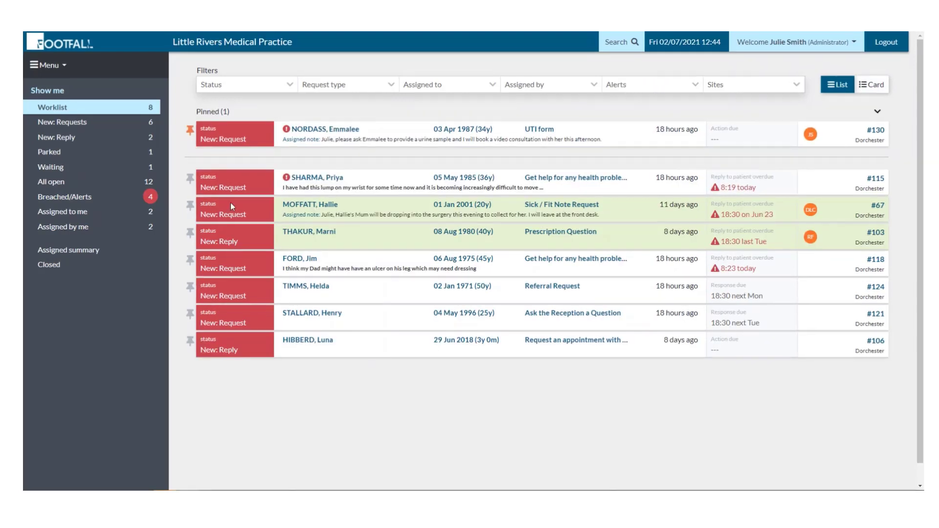
Open UTI form episode #130 and check its Status, Priority and Assigned to options.
left_click(321, 129)
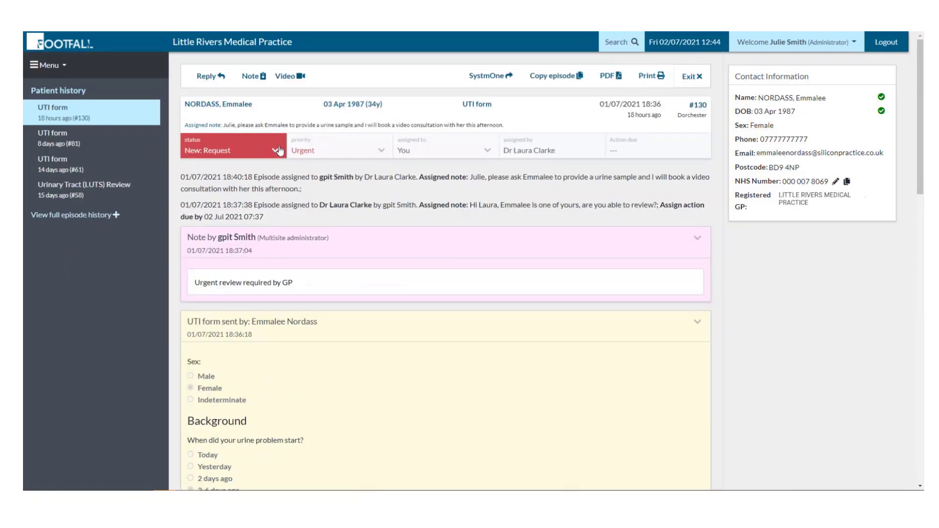
left_click(278, 150)
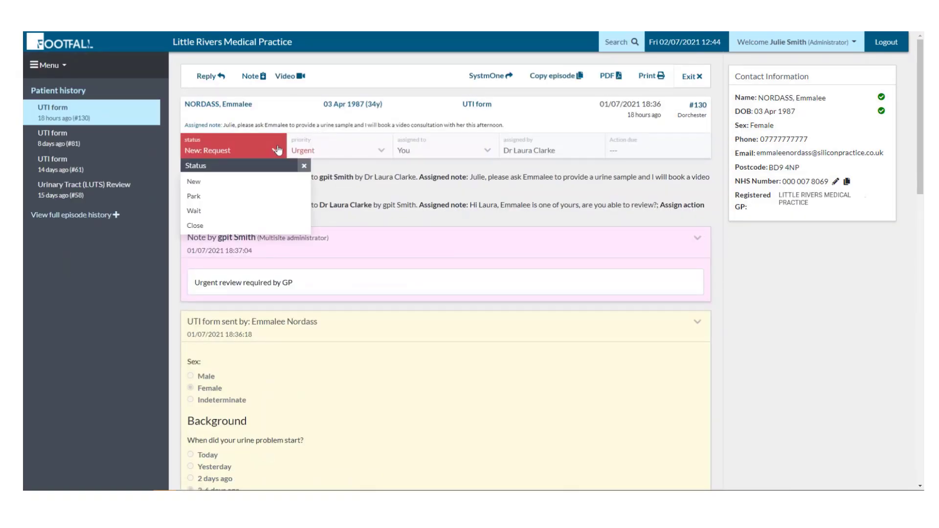
left_click(362, 149)
left_click(370, 151)
left_click(373, 152)
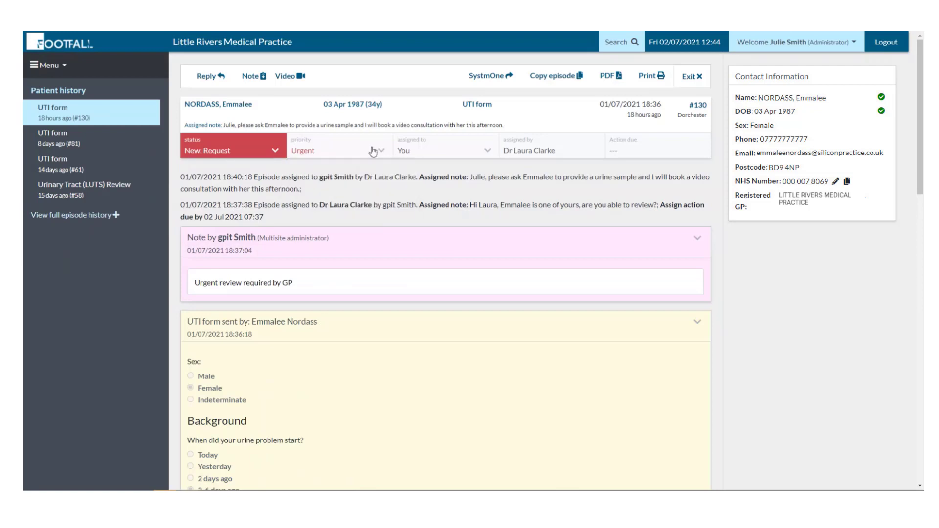
left_click(451, 143)
left_click(451, 144)
Collapse the episode's UTI form and Note sections.
left_click_drag(922, 168, 906, 134)
left_click(700, 326)
left_click(697, 241)
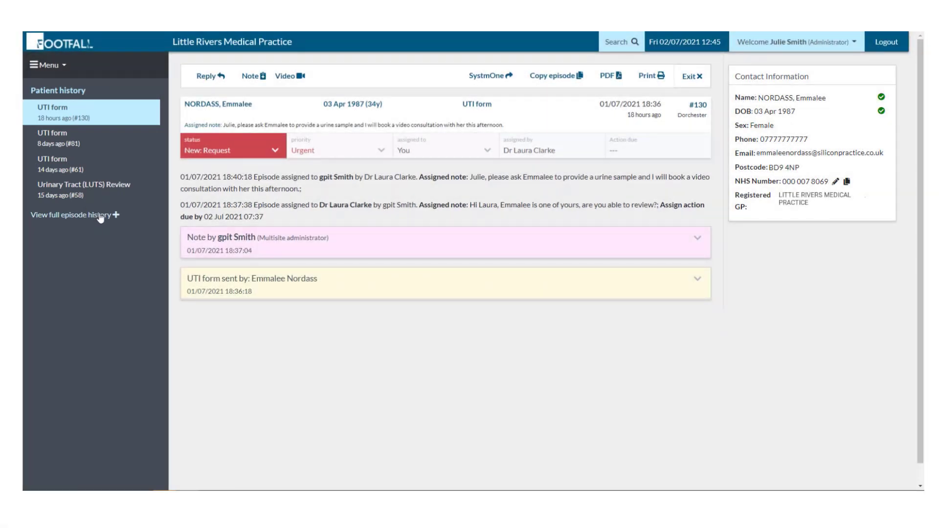
left_click(100, 217)
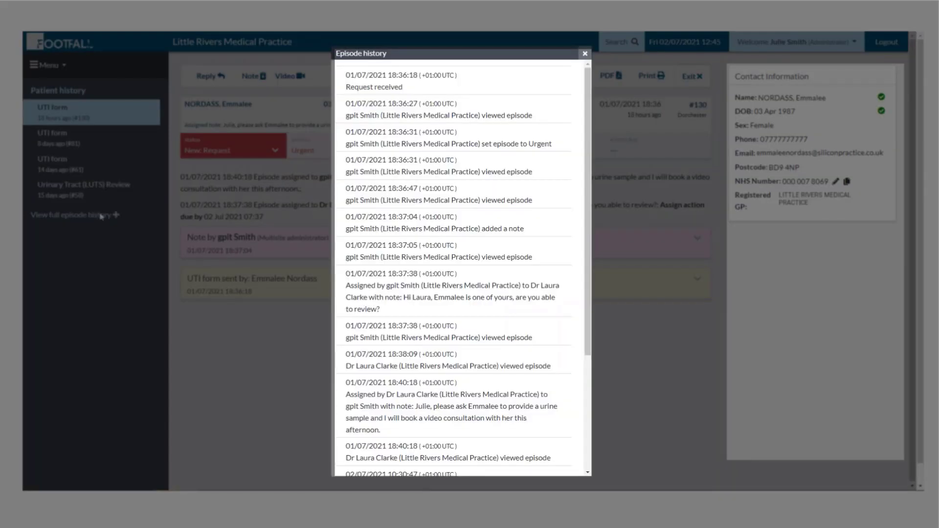
left_click(582, 53)
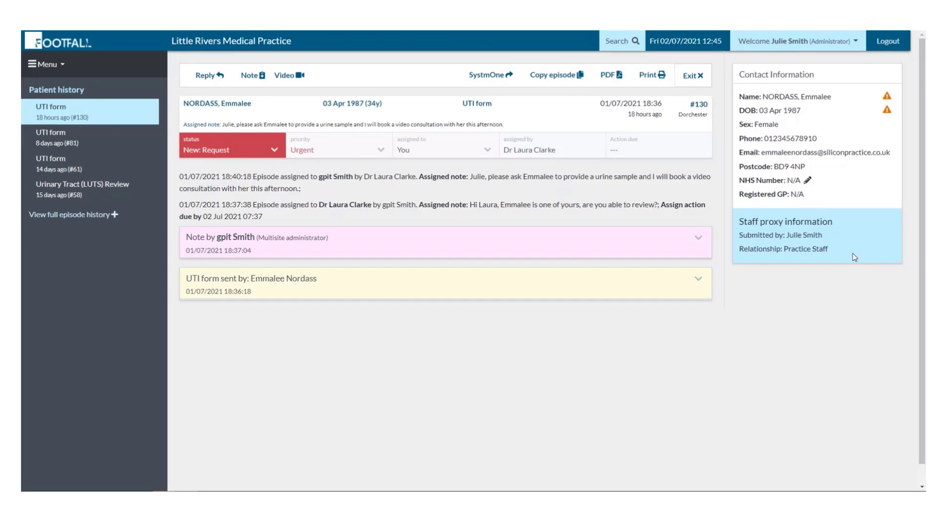
Enter the patient's NHS number in the Update NHS number dialog and save it.
left_click(806, 181)
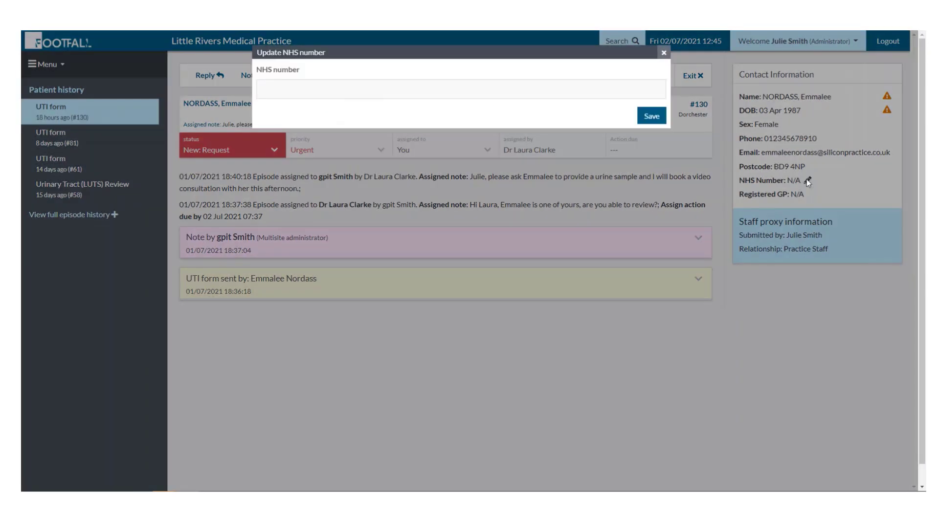
left_click(440, 92)
type("000 000 0000")
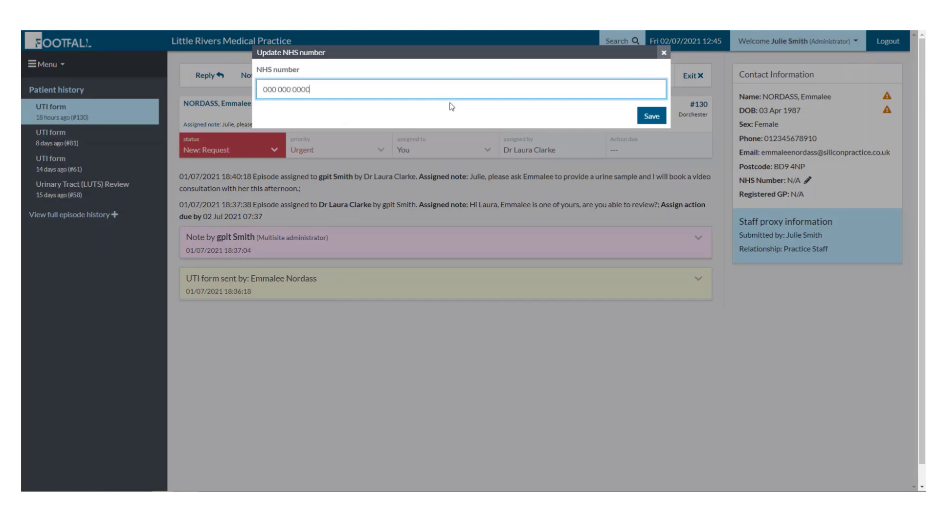
left_click(636, 121)
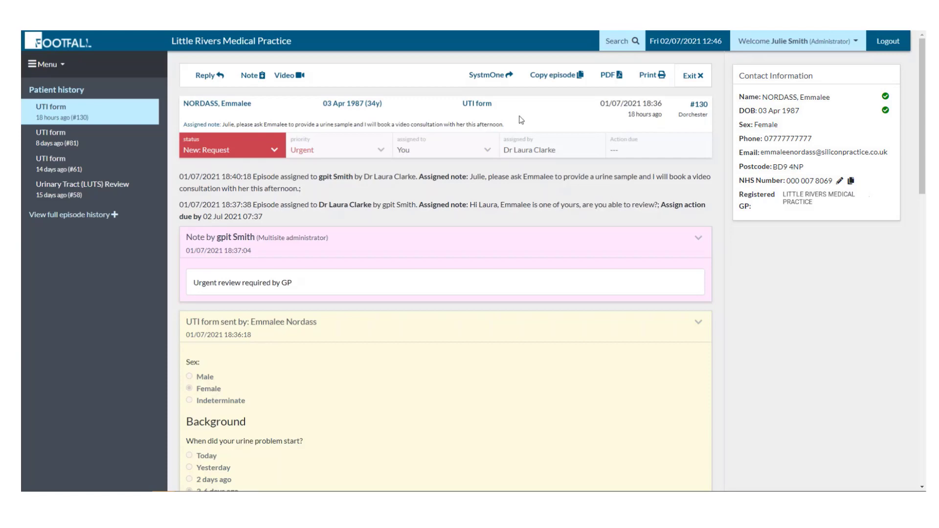
In the Copy episode dialog, delete two form text lines and the new-partner question.
left_click(499, 78)
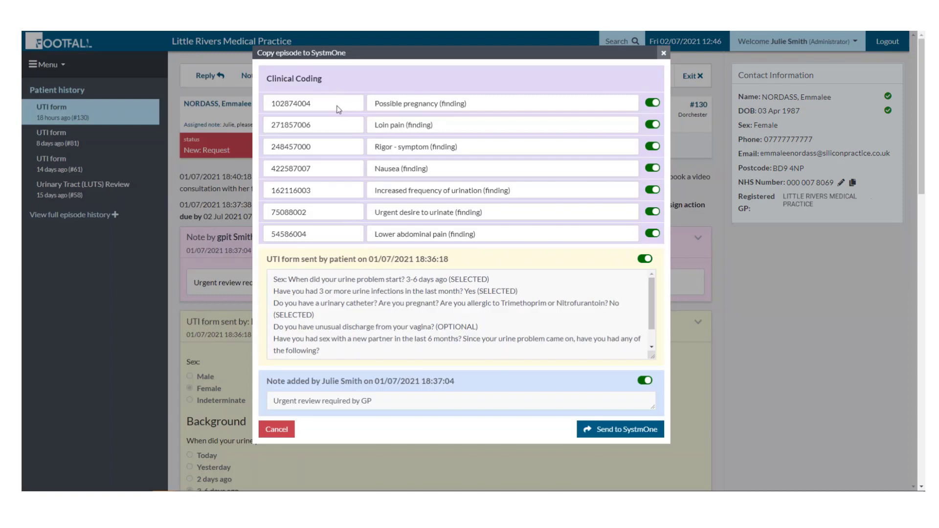
mouse_move(652, 291)
left_mouse_down()
mouse_move(656, 322)
mouse_move(652, 284)
left_mouse_up()
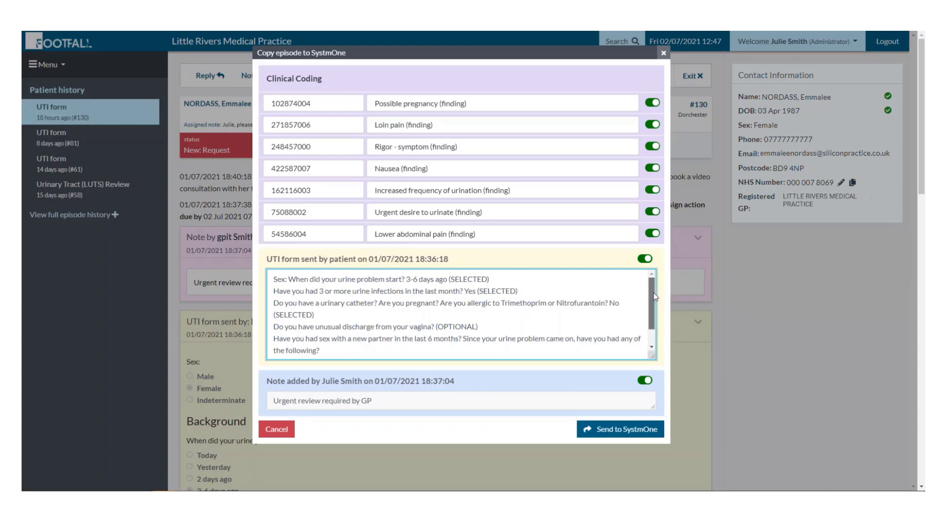
scroll(652, 325, "down", 1)
left_click_drag(490, 352, 272, 341)
key("BackSpace")
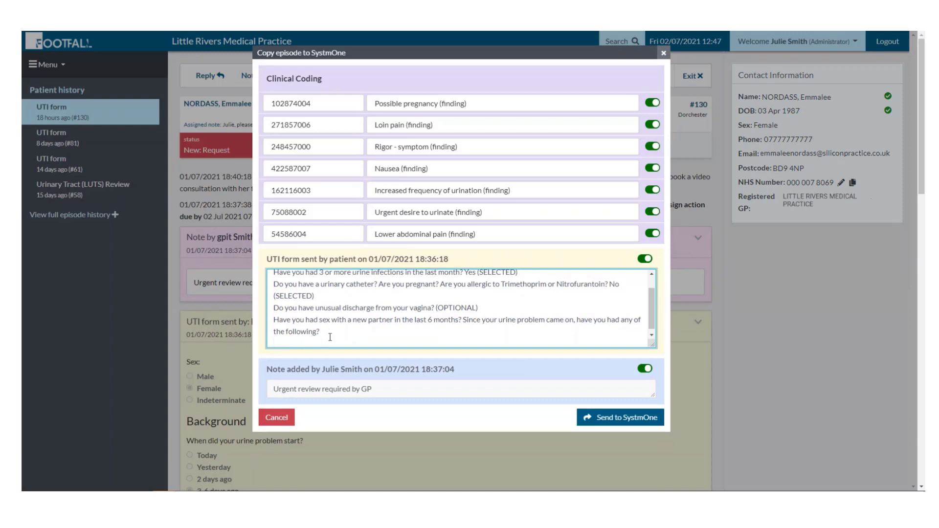
left_click_drag(331, 337, 274, 321)
key("BackSpace")
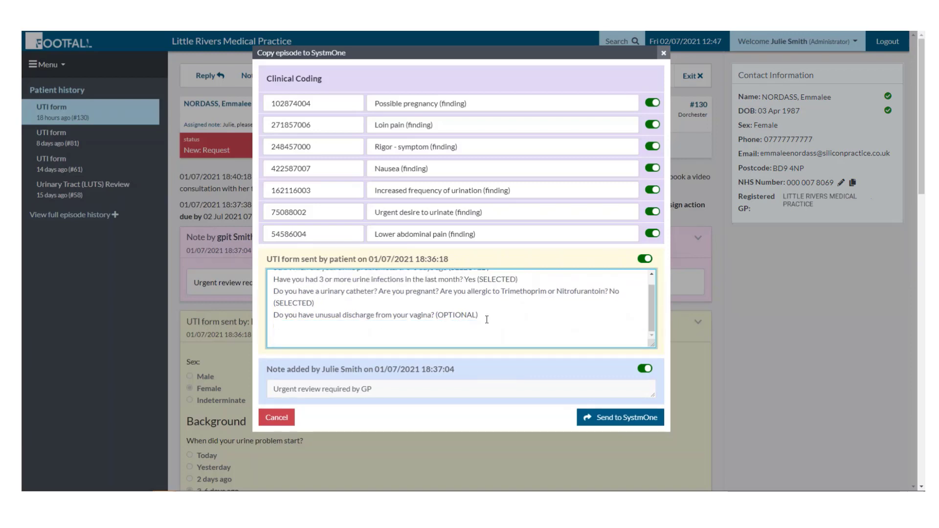
Test the code toggles: exclude Possible pregnancy, Loin pain and Rigor, then re-include pregnancy and loin pain.
left_click(654, 103)
left_click(656, 124)
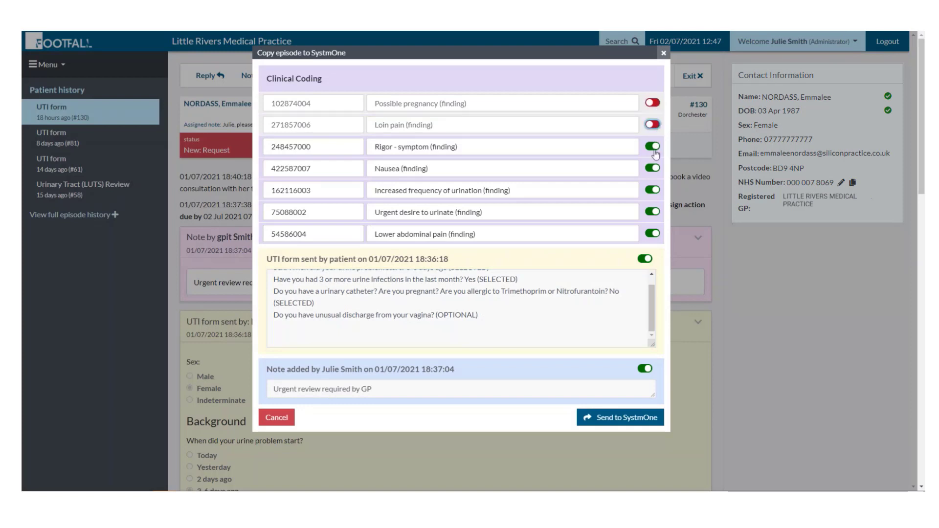
left_click(652, 147)
left_click(652, 126)
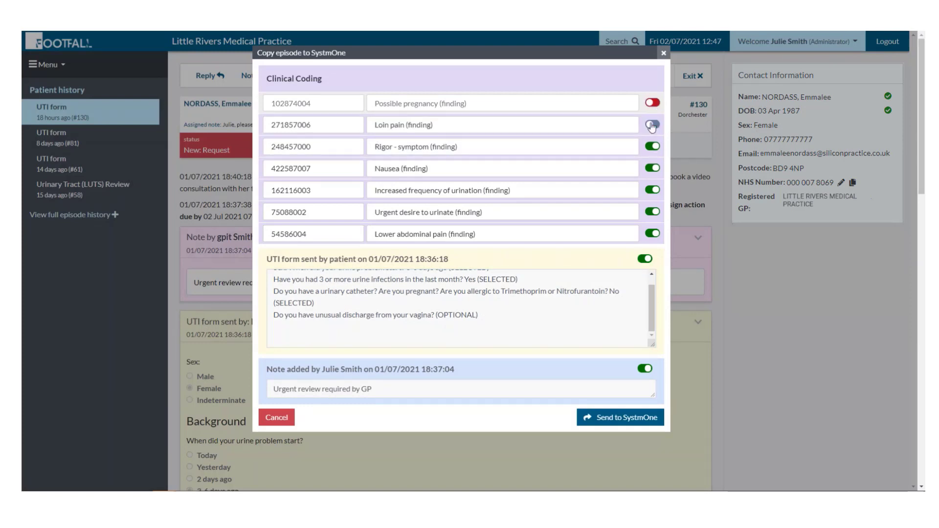
left_click(653, 103)
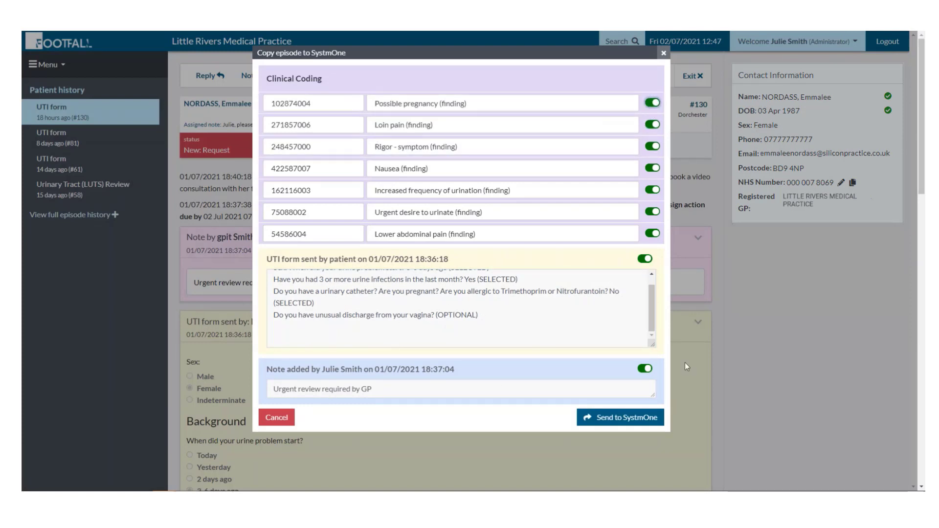
Leave out the GP note, add 'Review required, urine sample requested', and send to SystmOne.
left_click(645, 368)
left_click(366, 340)
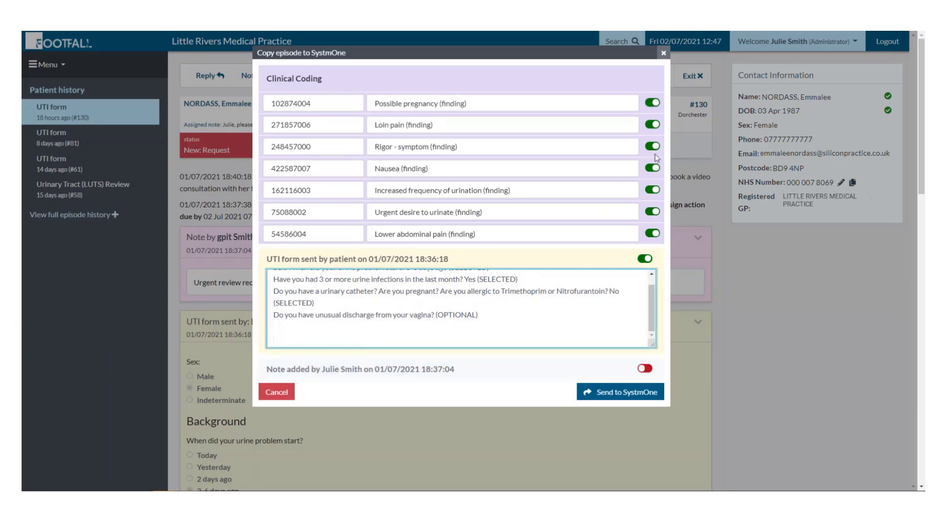
type("Review requ")
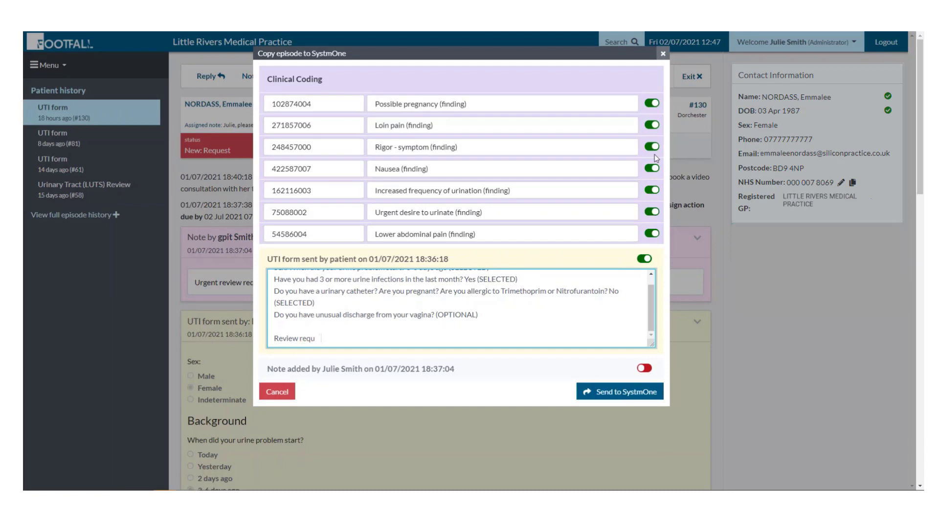
type("ired, urine sample requested")
left_click(610, 390)
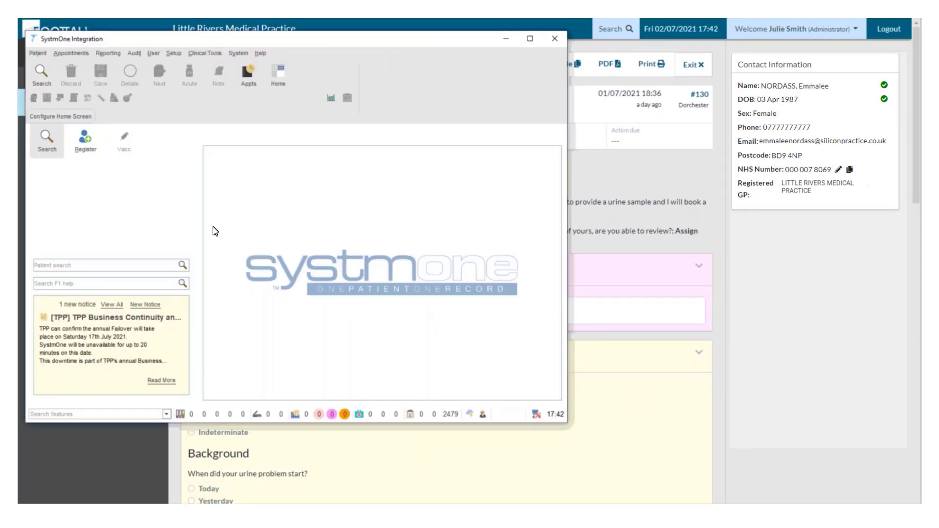
Search SystmOne for the patient by surname and open their record.
left_click(41, 72)
type("Nordass")
key("Return")
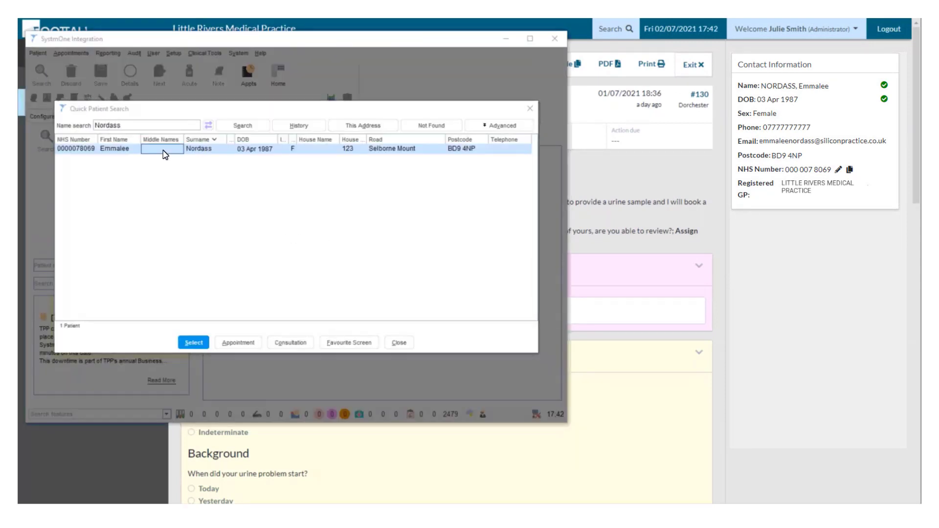
double_click(169, 149)
View the copied 02 Jul 2021 consultation in the patient's Quick Glance summary.
left_click(51, 219)
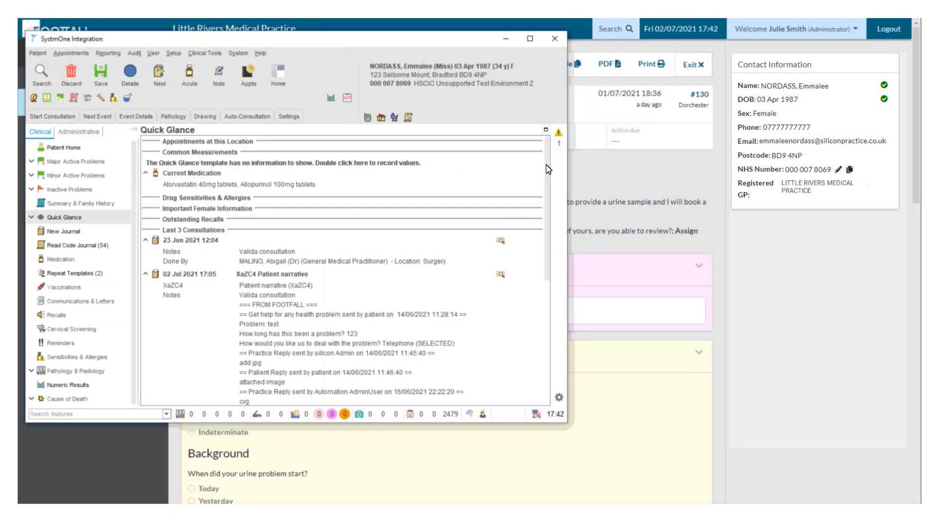
left_click_drag(549, 168, 541, 308)
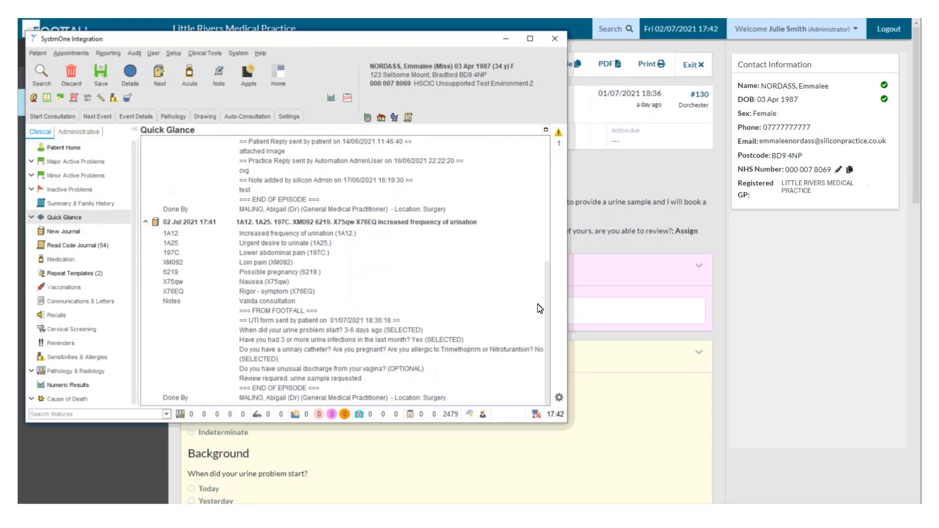
left_click(197, 236)
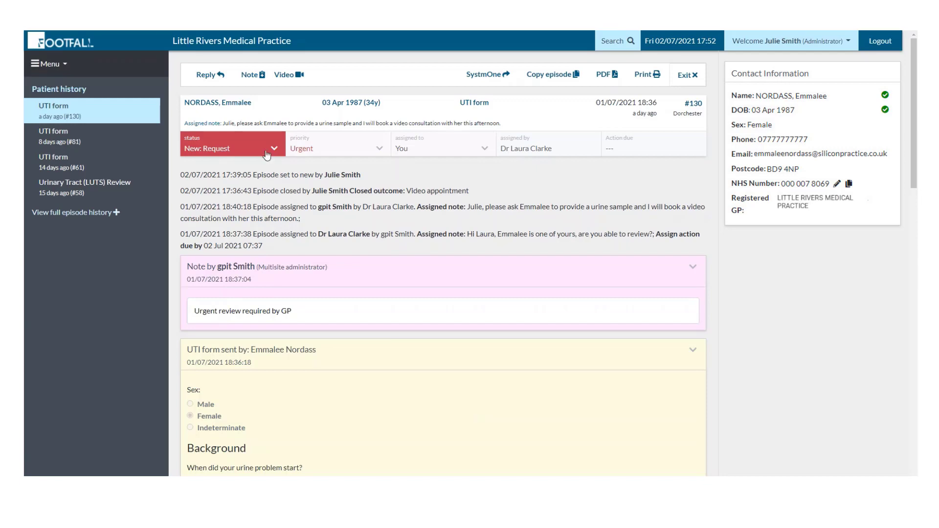
left_click(257, 153)
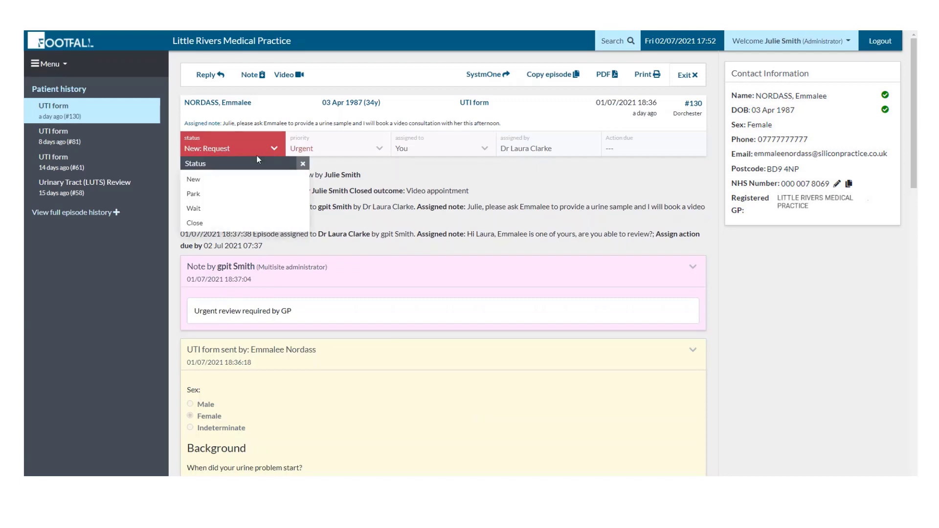
Close the episode with a Video appointment outcome, then go to Form options.
left_click(200, 223)
left_click(212, 300)
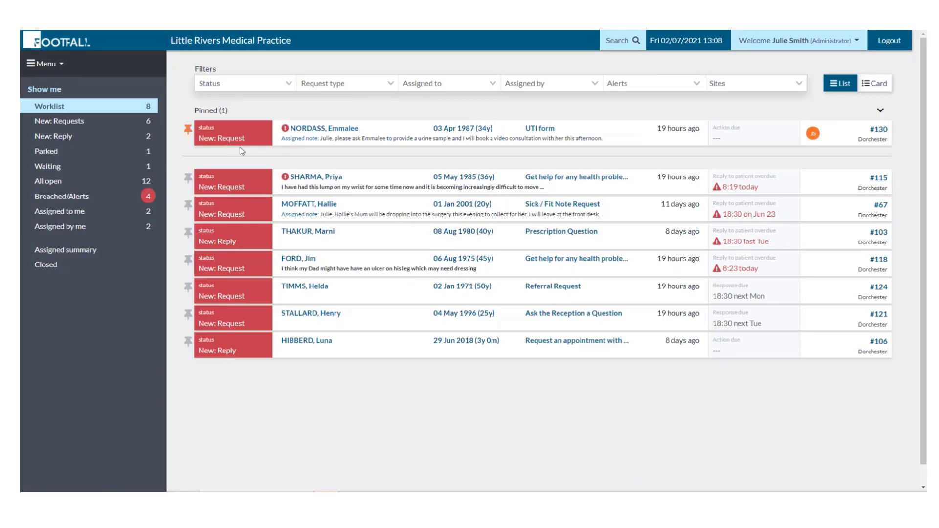
left_click(62, 68)
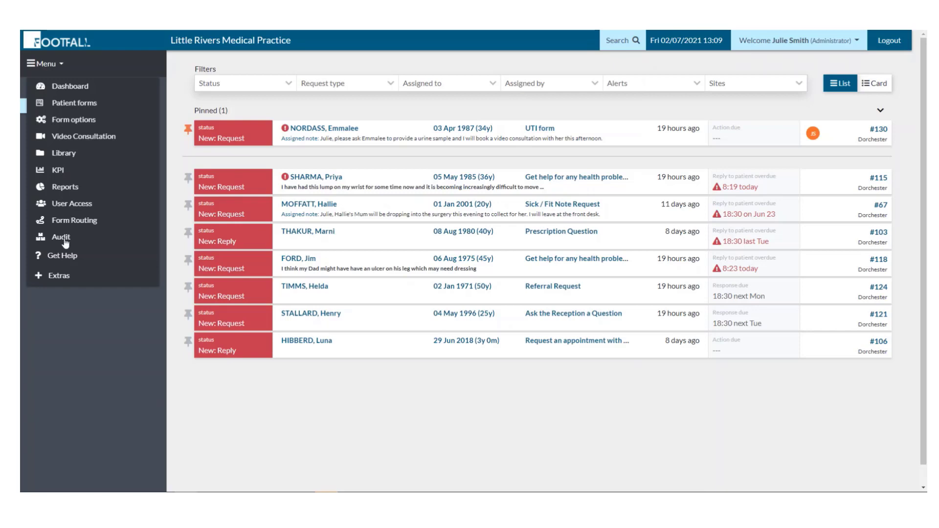
left_click(67, 126)
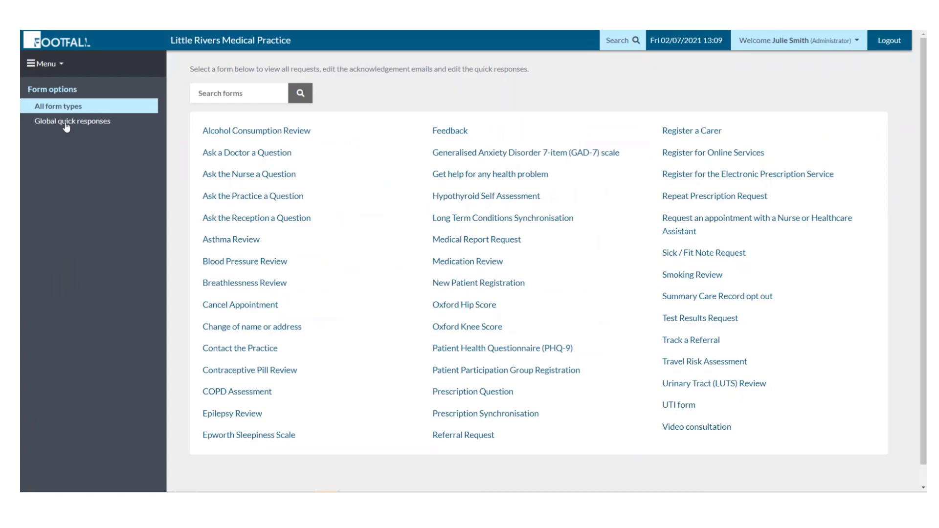
Browse the UTI form's requests, acknowledgement emails and quick responses, ending on Clinical coding.
left_click(679, 405)
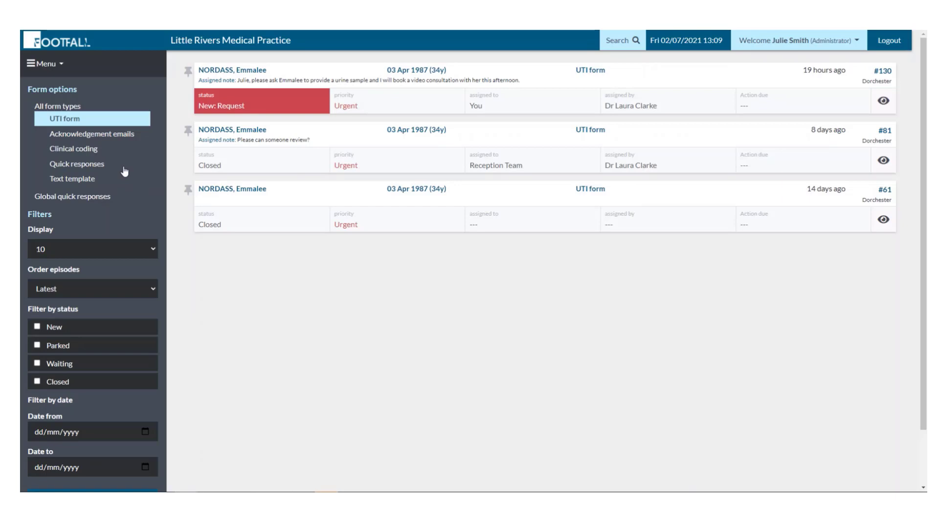
left_click(113, 142)
left_click(104, 168)
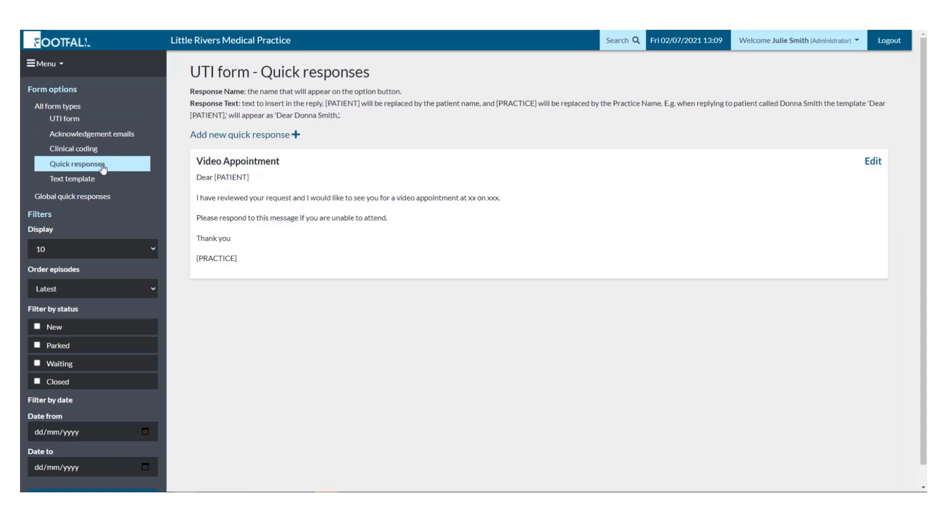
left_click(82, 152)
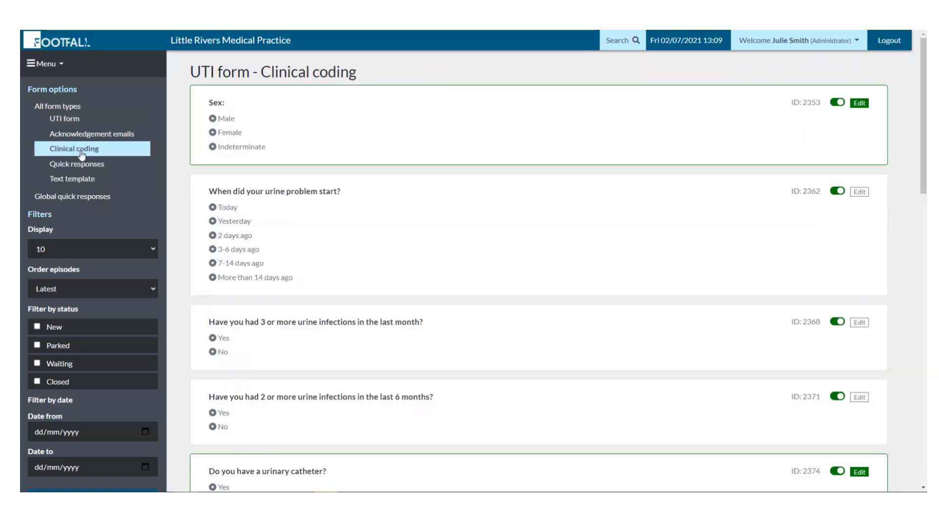
Glance at the UTI text template, then turn off coding for the Sex question.
left_click(84, 180)
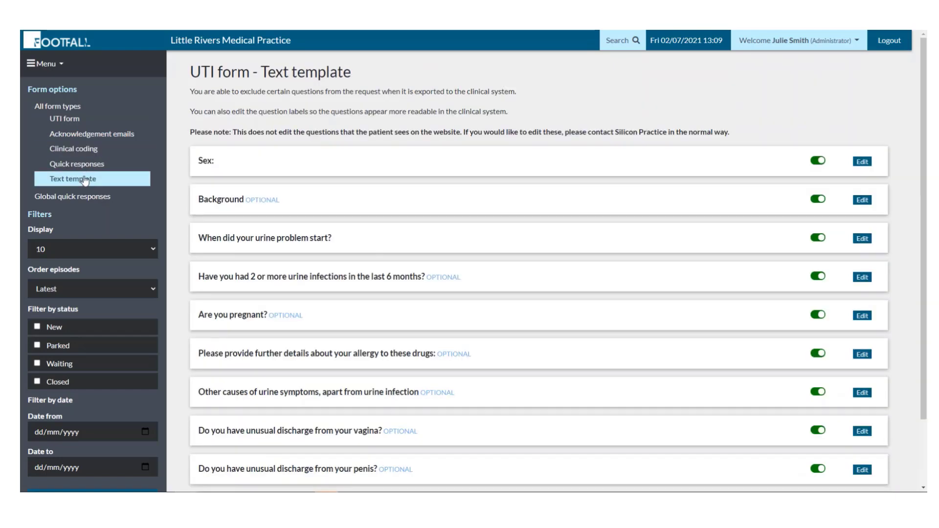
left_click(83, 151)
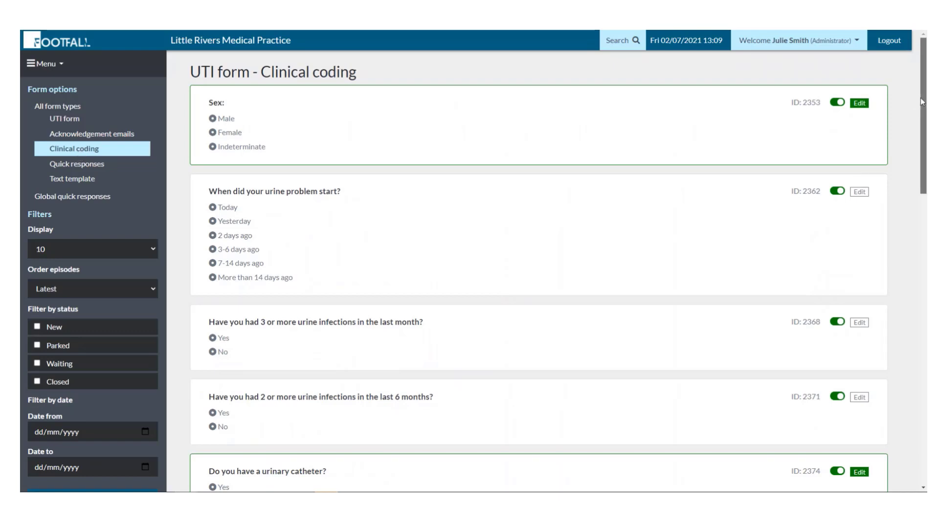
left_click_drag(922, 102, 926, 225)
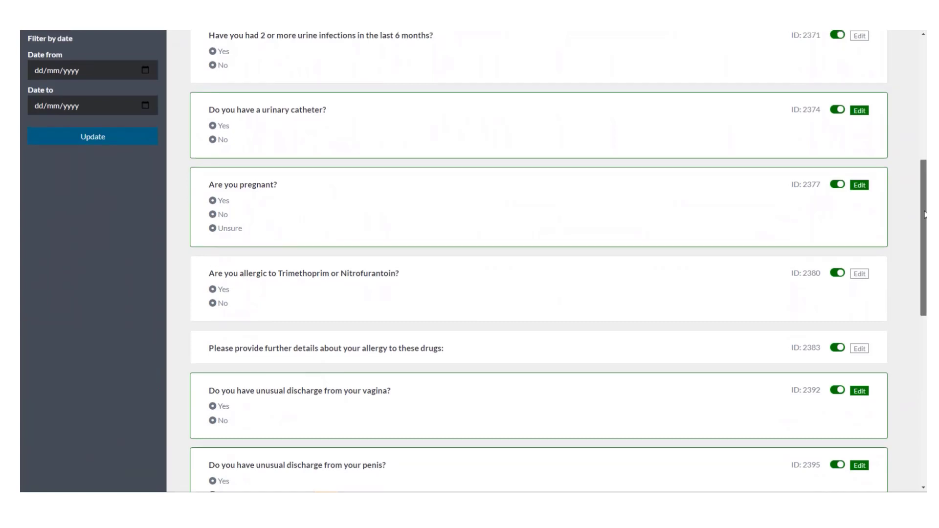
scroll(861, 123, "up", 8)
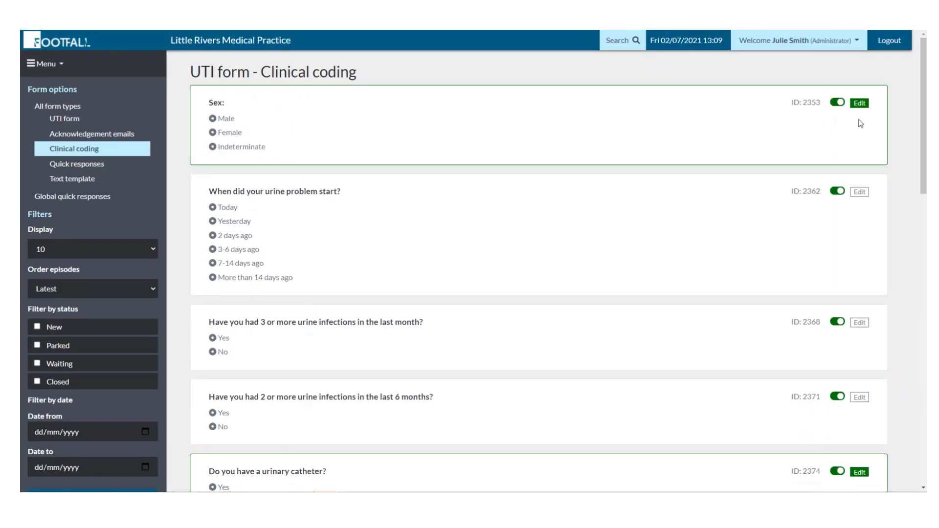
left_click(837, 102)
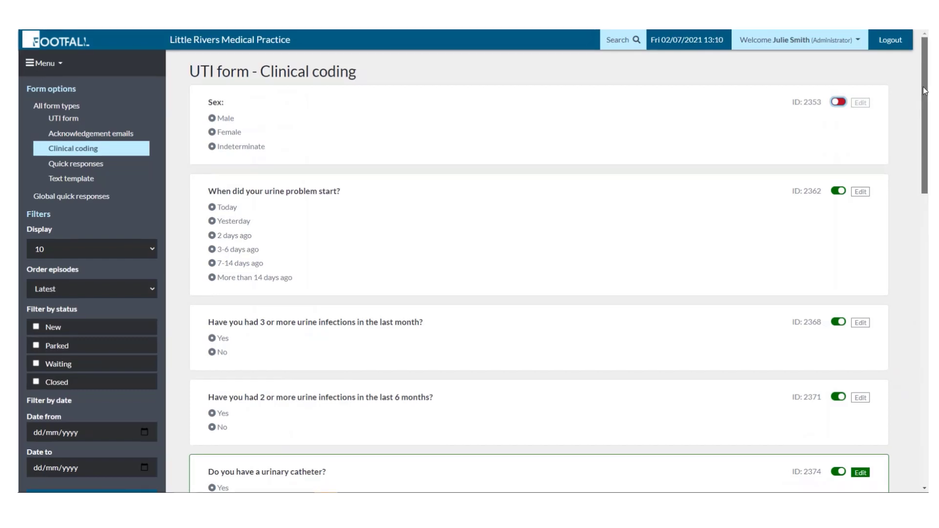
Edit the 'Are you pregnant?' coding, re-pasting the Pregnant (finding) code for Yes.
left_click_drag(925, 90, 927, 171)
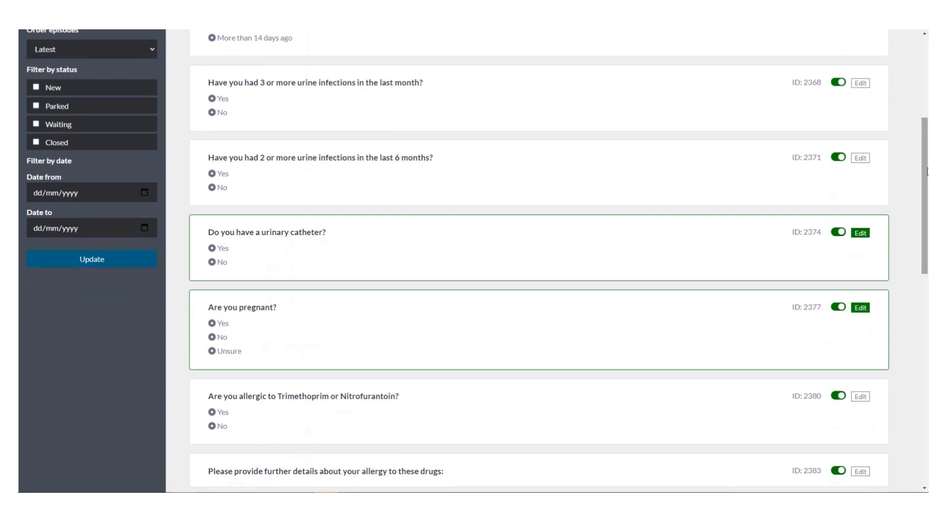
left_click(860, 307)
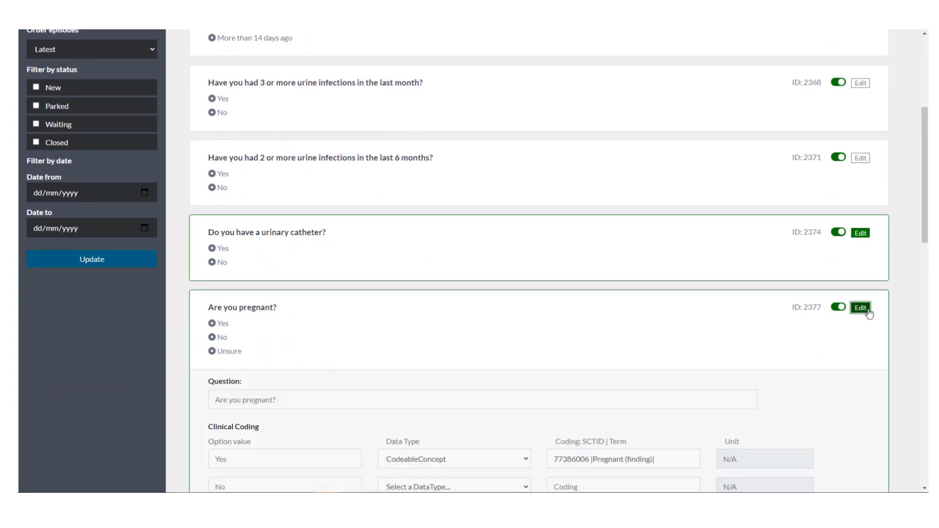
left_click_drag(926, 210, 926, 267)
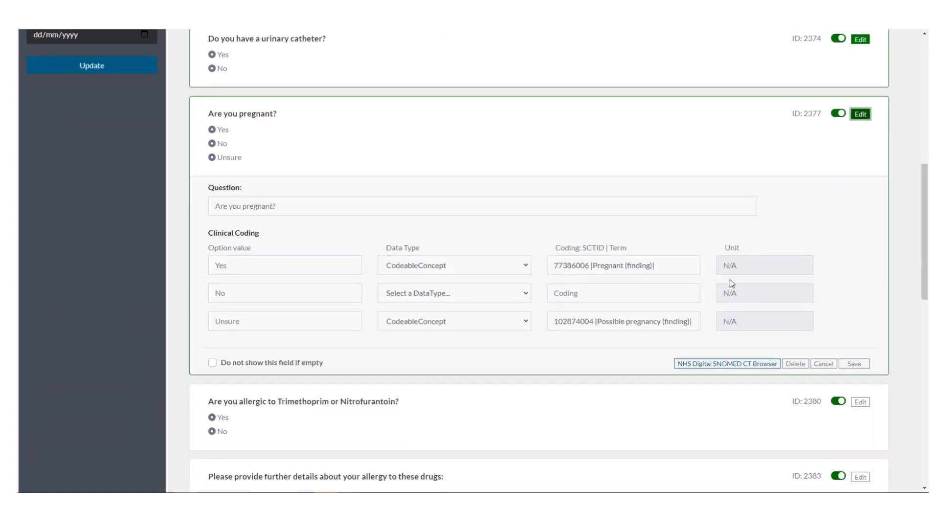
left_click(680, 265)
key("ctrl+c")
key("BackSpace")
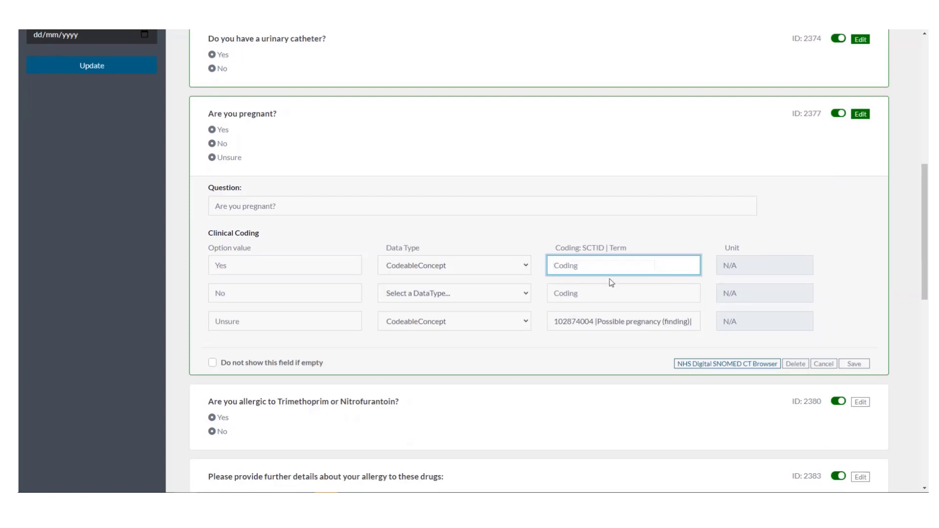
key("ctrl+v")
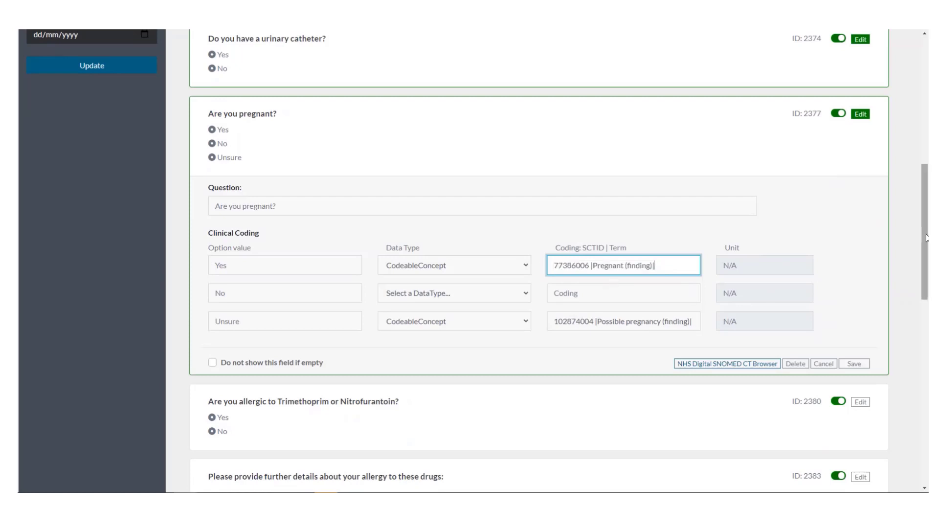
left_click_drag(926, 215, 928, 88)
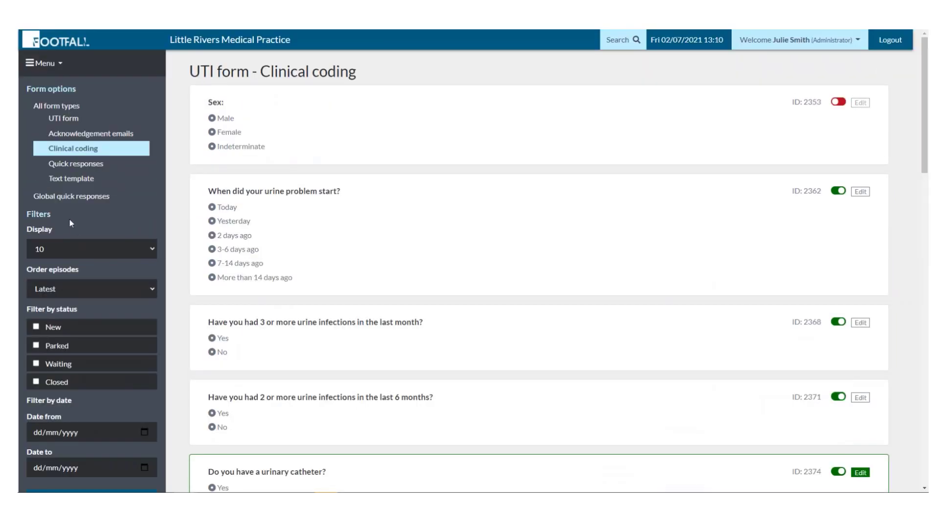
Switch the Sex question off in the UTI form's Text template.
left_click(58, 182)
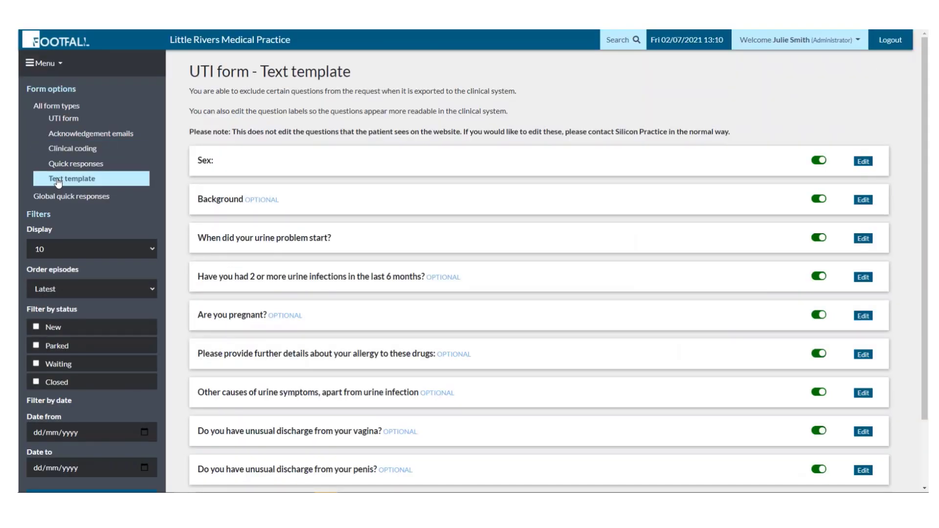
left_click(820, 162)
left_click_drag(927, 129, 928, 264)
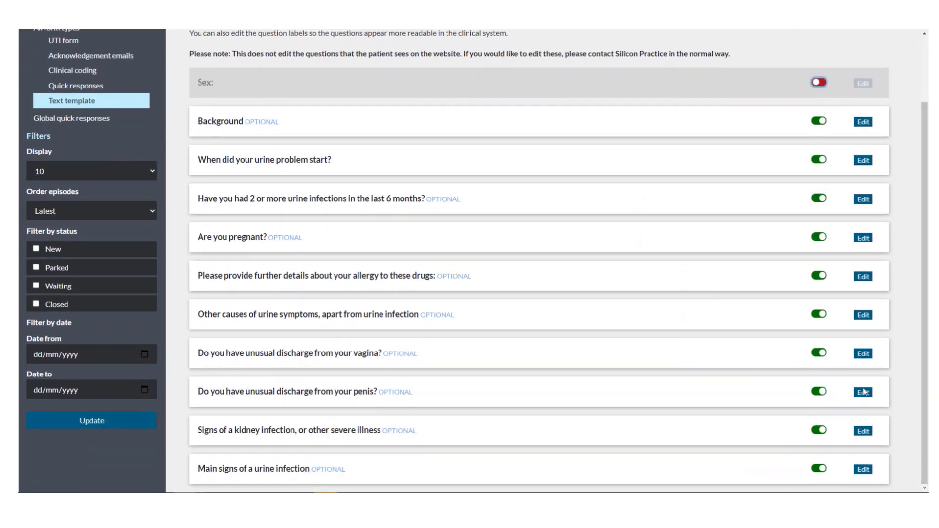
Open the kidney infection question's label for editing.
left_click(867, 433)
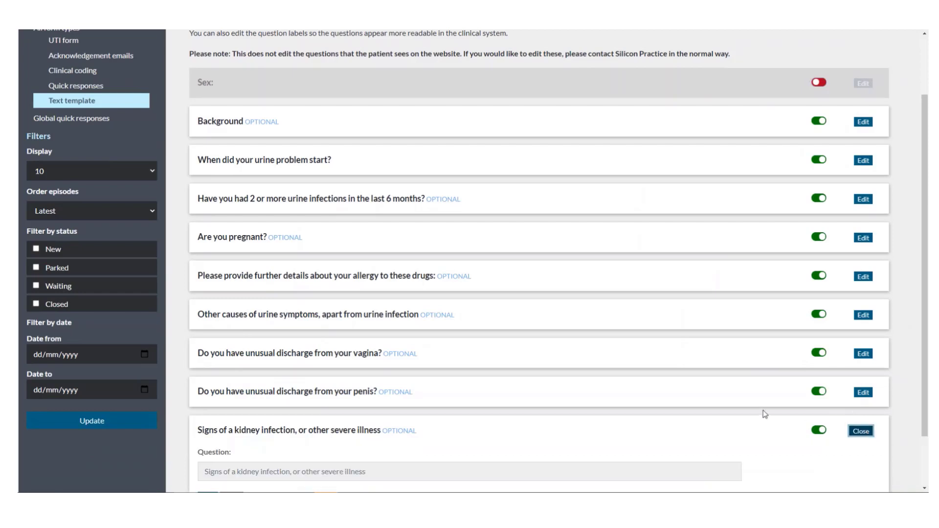
scroll(738, 414, "down", 1)
left_click(383, 407)
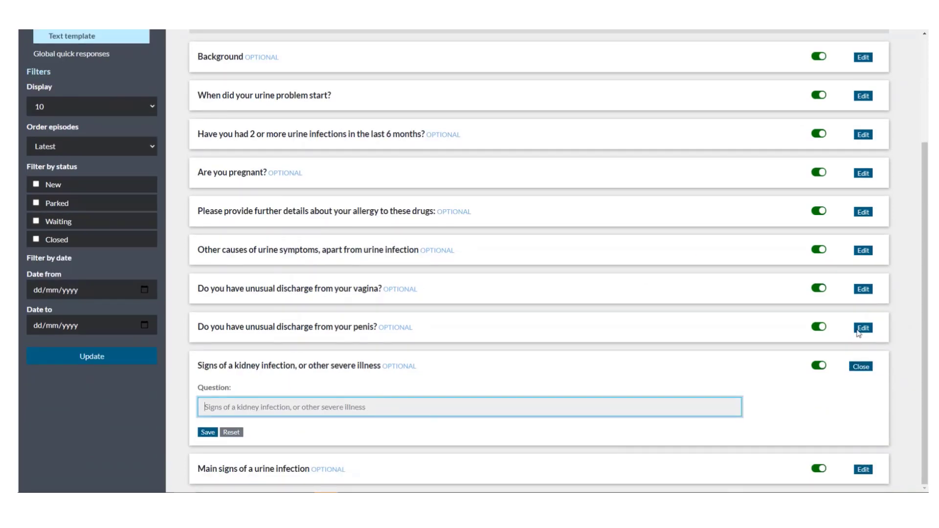
left_click_drag(926, 333, 898, 182)
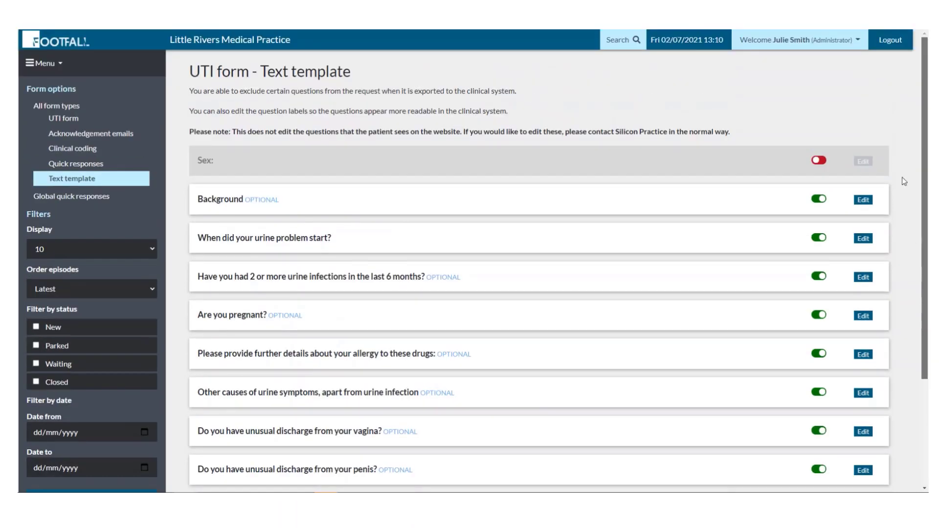
Scroll through the five global quick responses, then go to Reports.
left_click(93, 197)
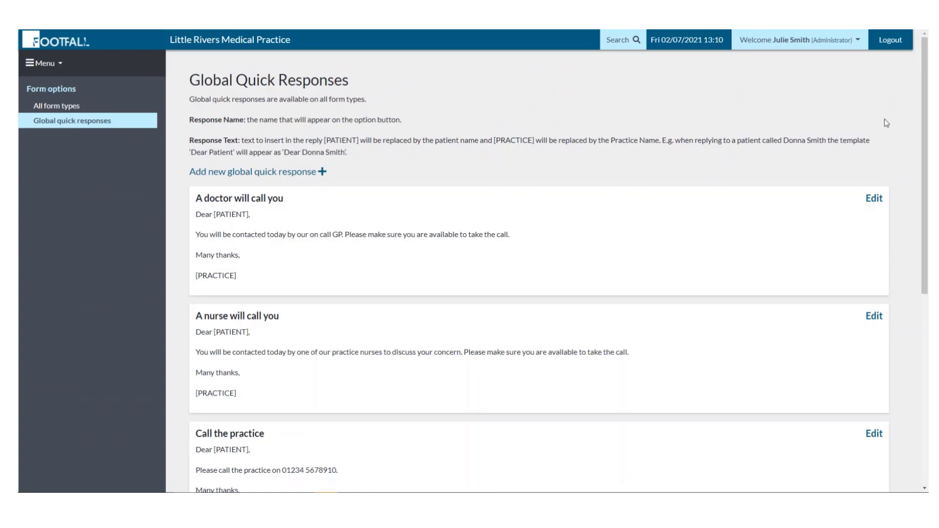
left_click_drag(923, 90, 928, 176)
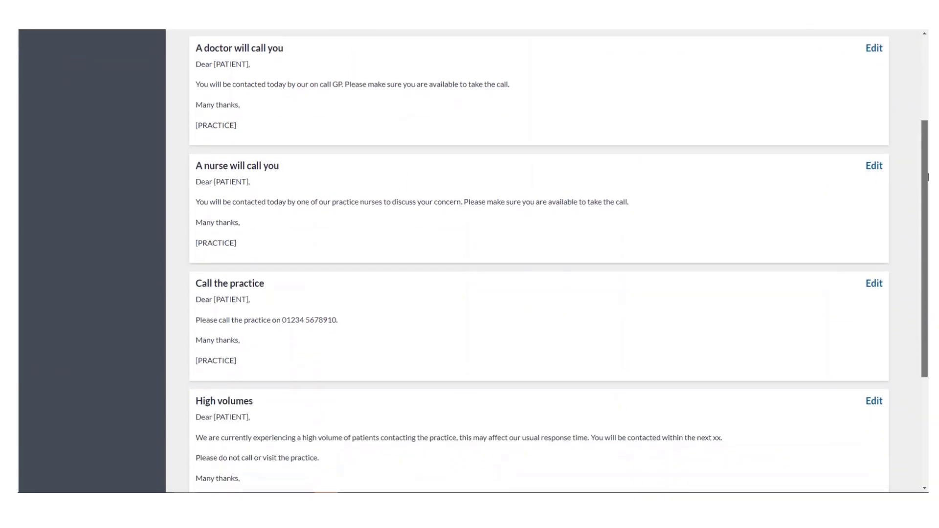
left_click_drag(928, 176, 928, 287)
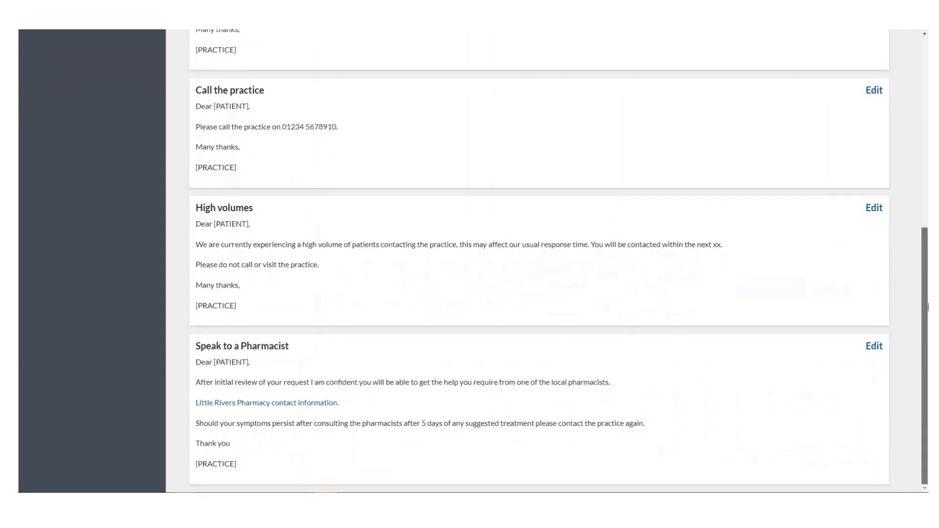
left_click_drag(928, 307, 926, 41)
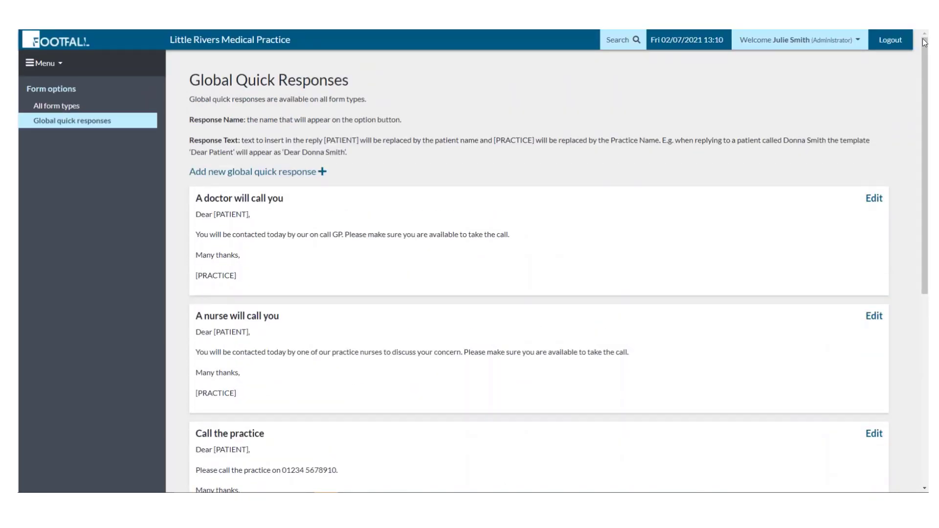
left_click(59, 68)
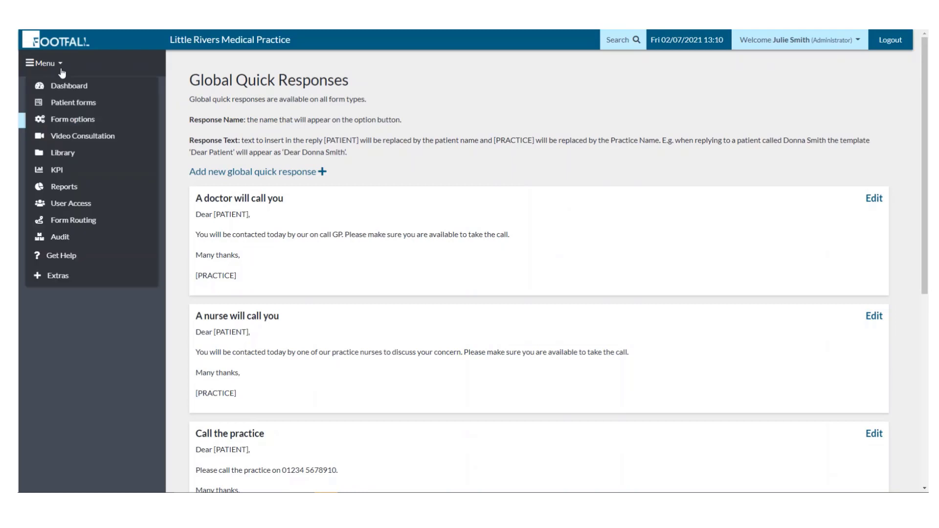
left_click(78, 188)
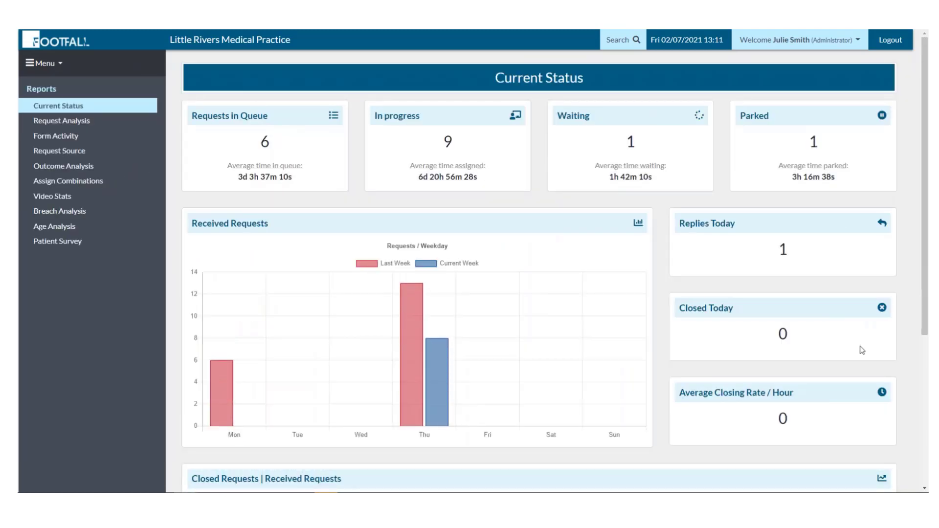
Scroll the Current Status dashboard and review the Request Analysis report.
left_click_drag(928, 323, 906, 250)
left_click_drag(926, 314, 901, 246)
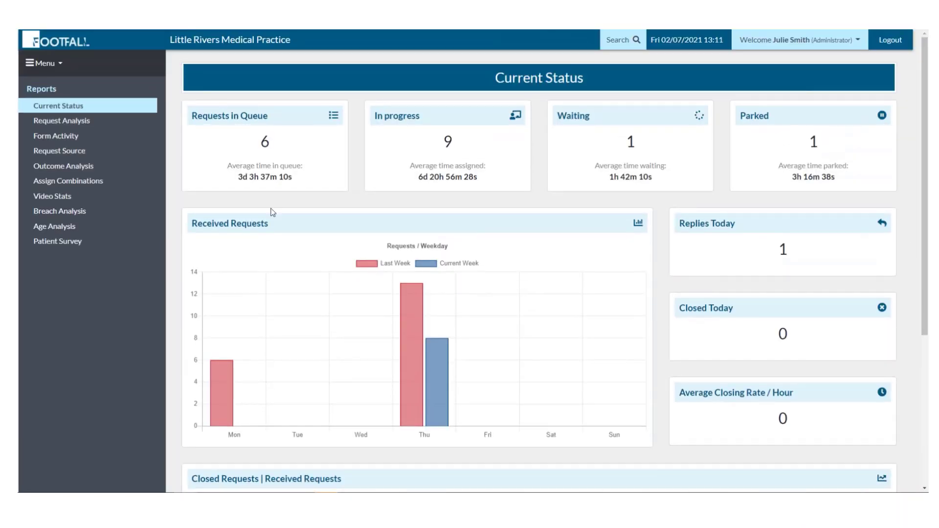
left_click(45, 127)
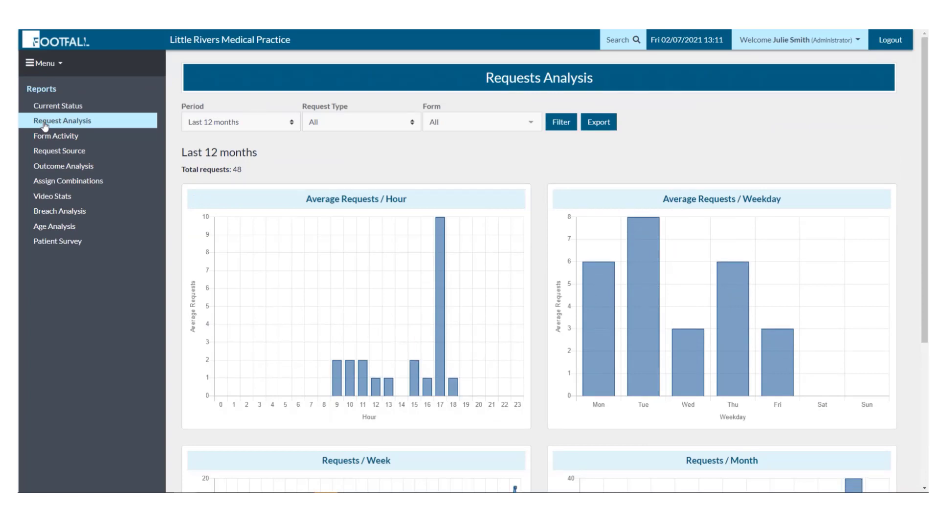
left_click_drag(927, 145, 928, 337)
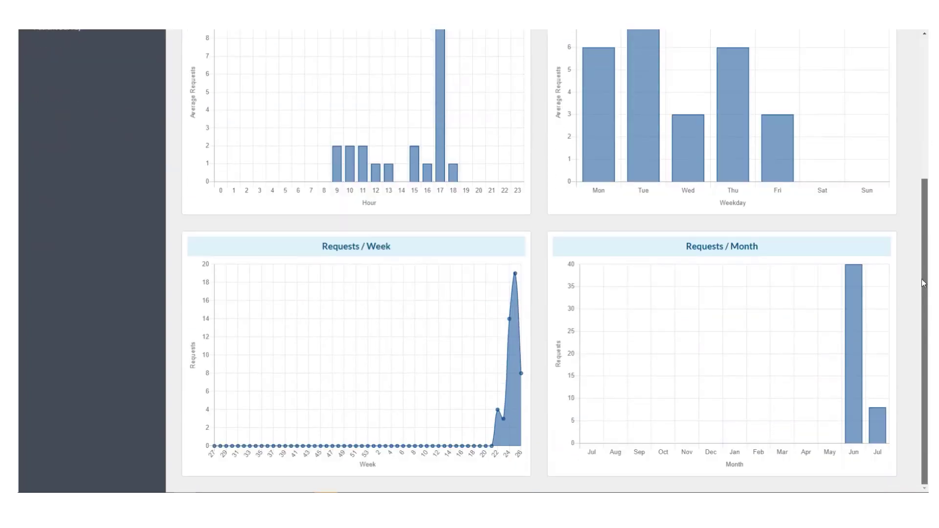
left_click_drag(924, 283, 907, 132)
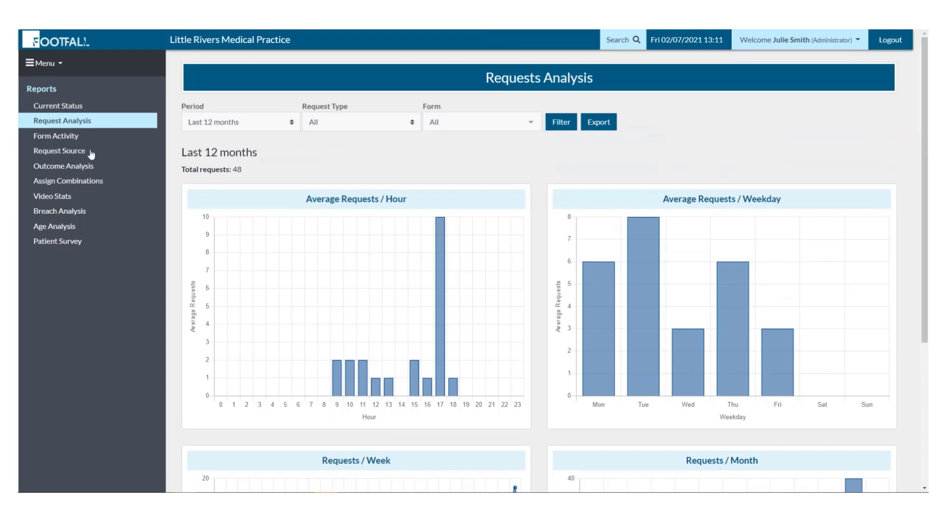
Review the Form Activity and Request Source reports, ending on Outcome Analysis (59 requests).
left_click(65, 141)
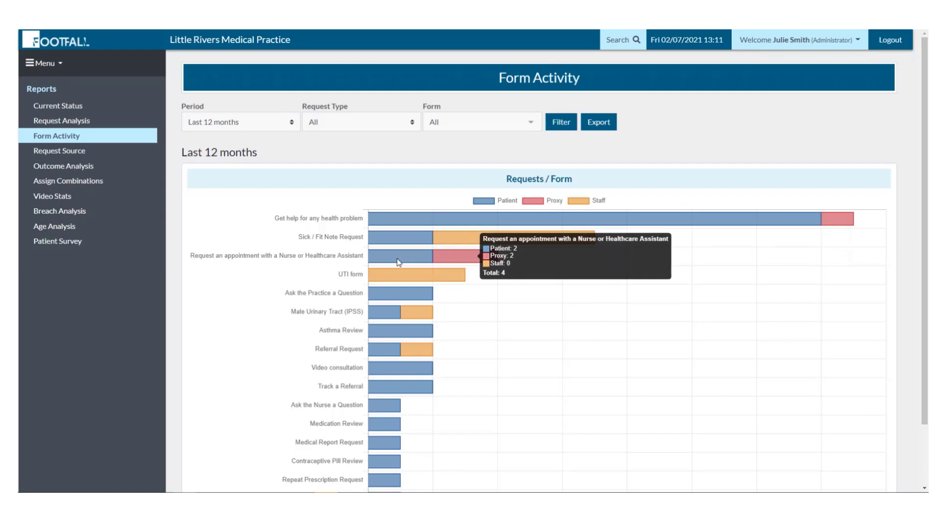
left_click(71, 156)
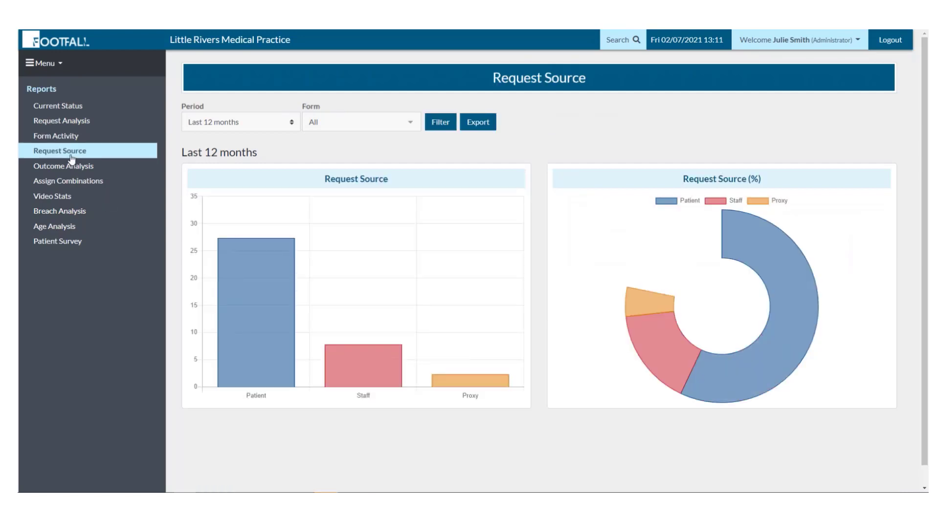
mouse_move(256, 299)
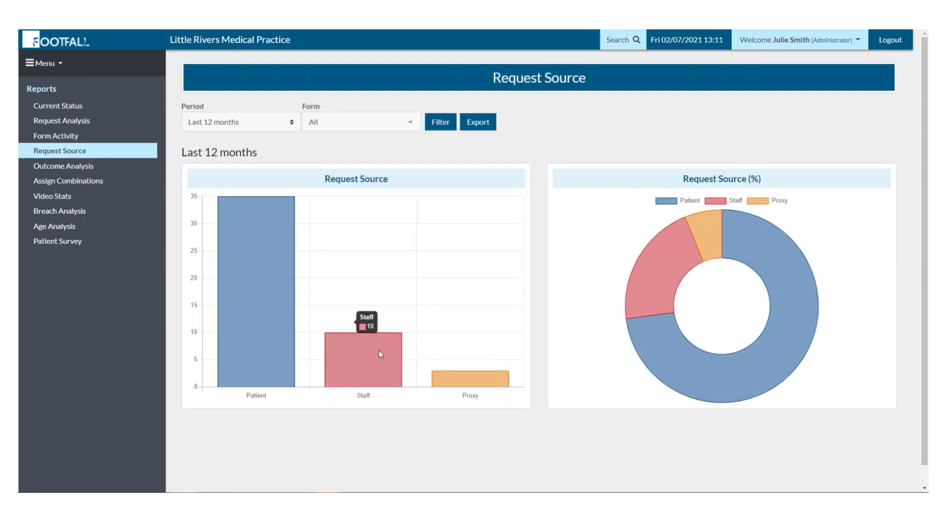
mouse_move(491, 383)
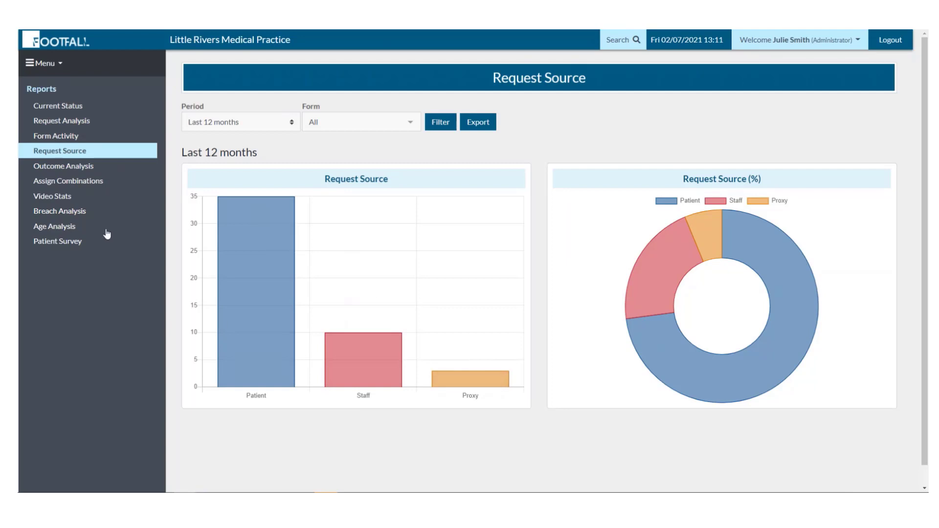
left_click(75, 168)
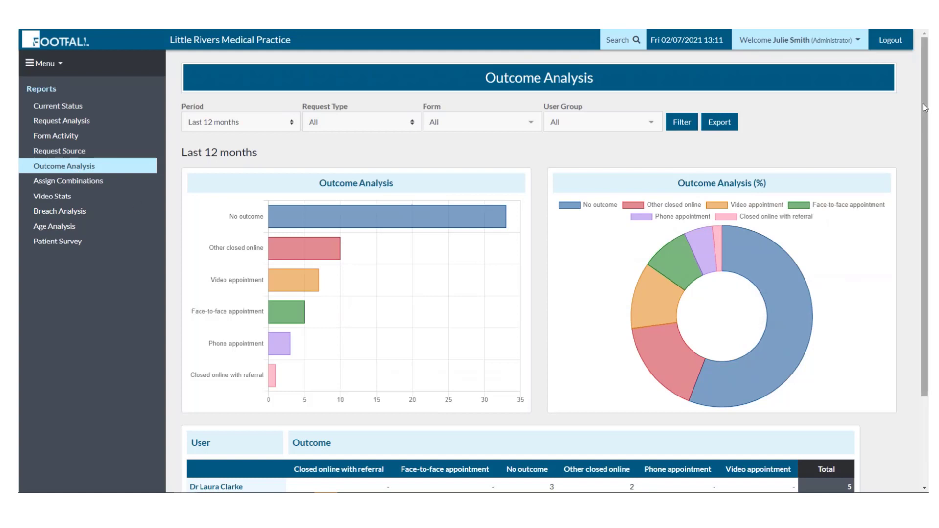
left_click_drag(928, 127, 928, 247)
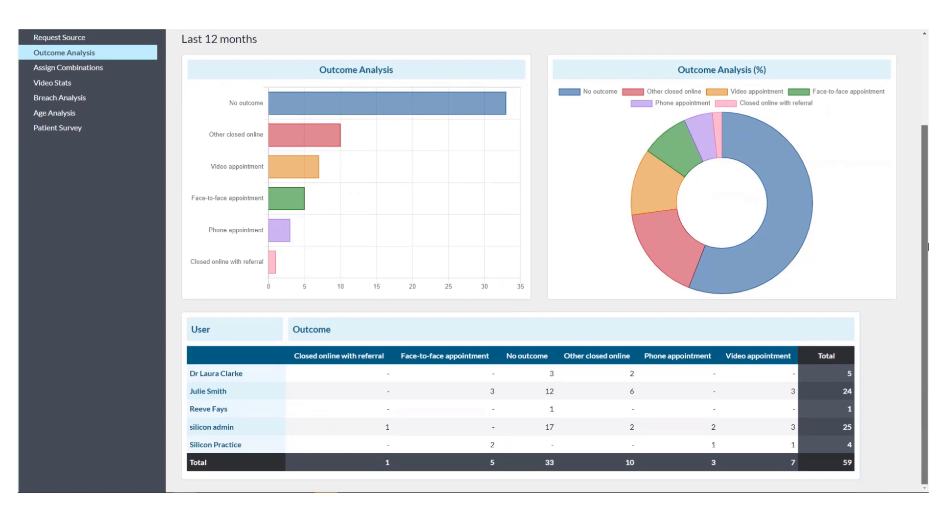
left_click_drag(928, 247, 924, 83)
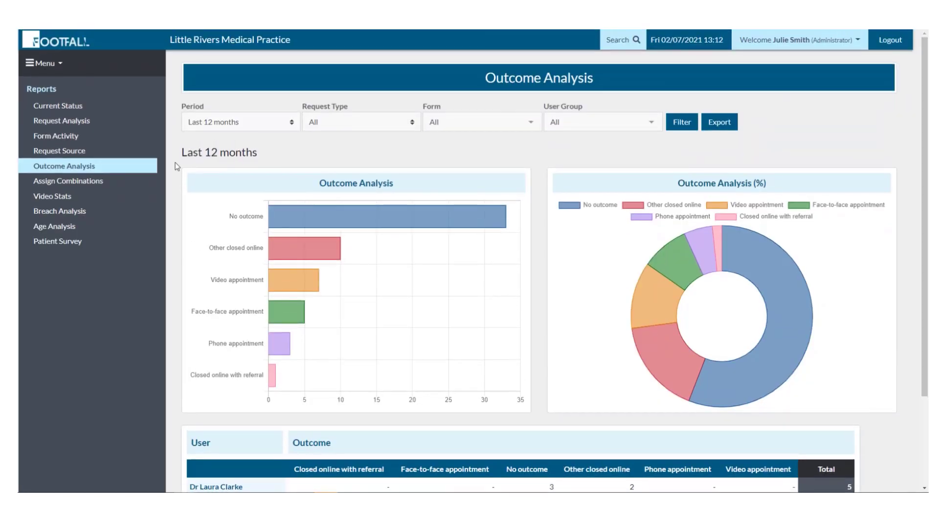
Browse the Assign Combinations, Video Stats, Breach Analysis, Age Analysis and Patient Survey reports.
left_click(88, 185)
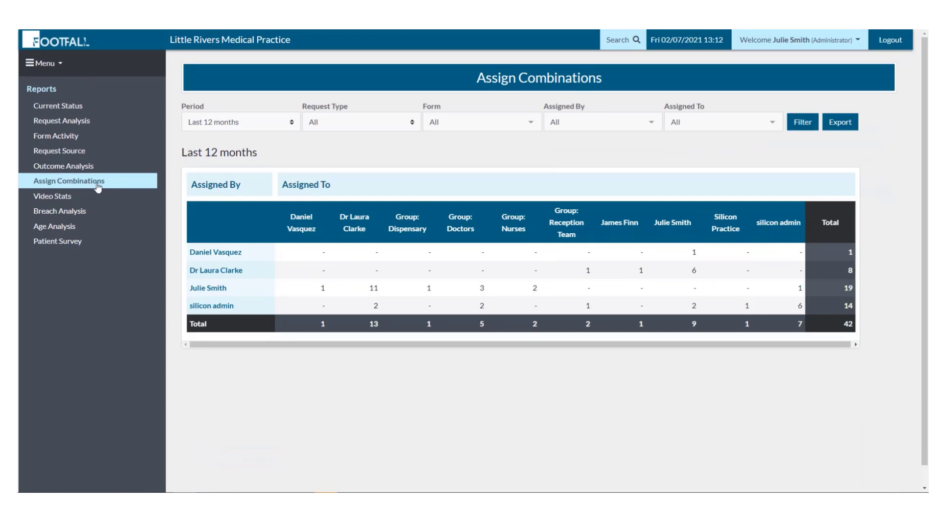
left_click(59, 199)
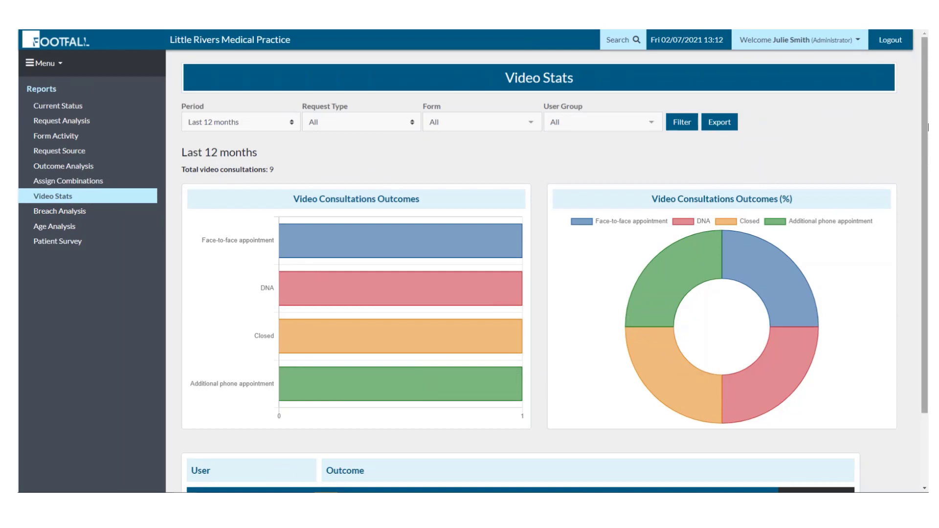
left_click_drag(927, 120, 925, 310)
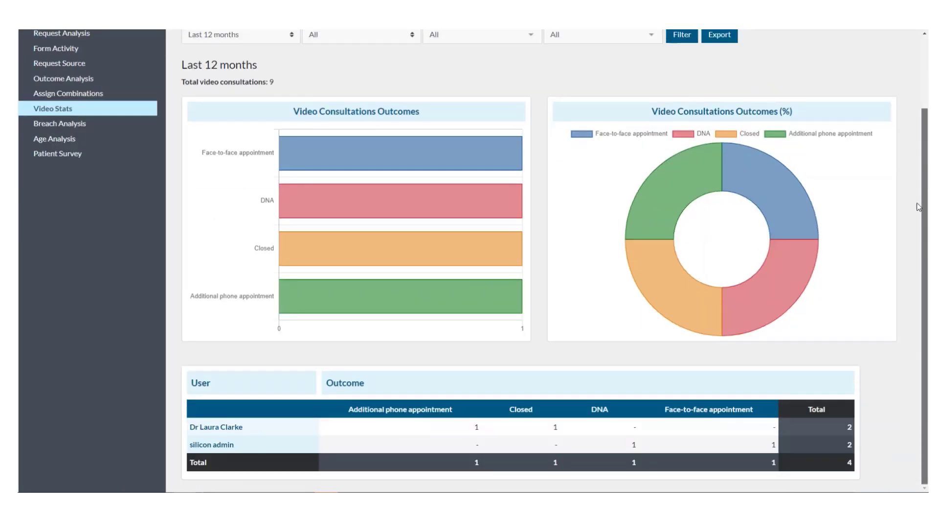
left_click_drag(916, 204, 922, 112)
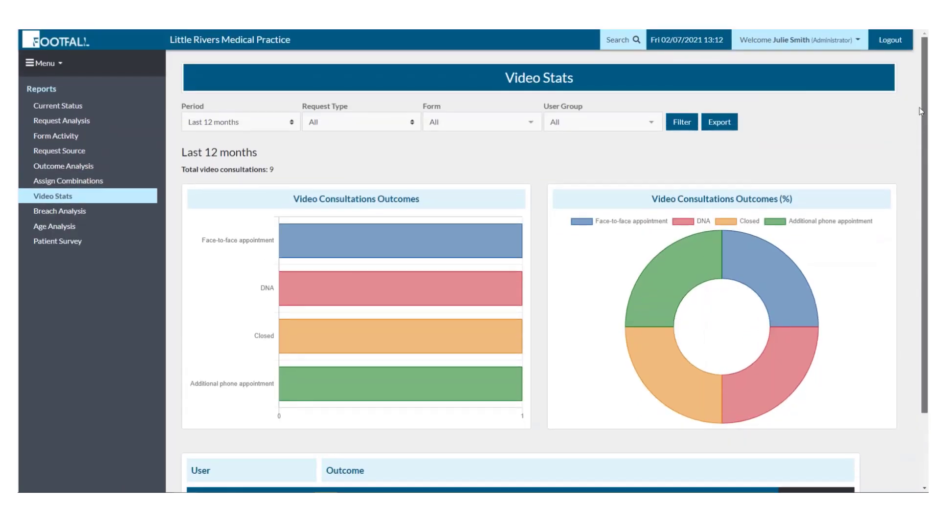
left_click(74, 212)
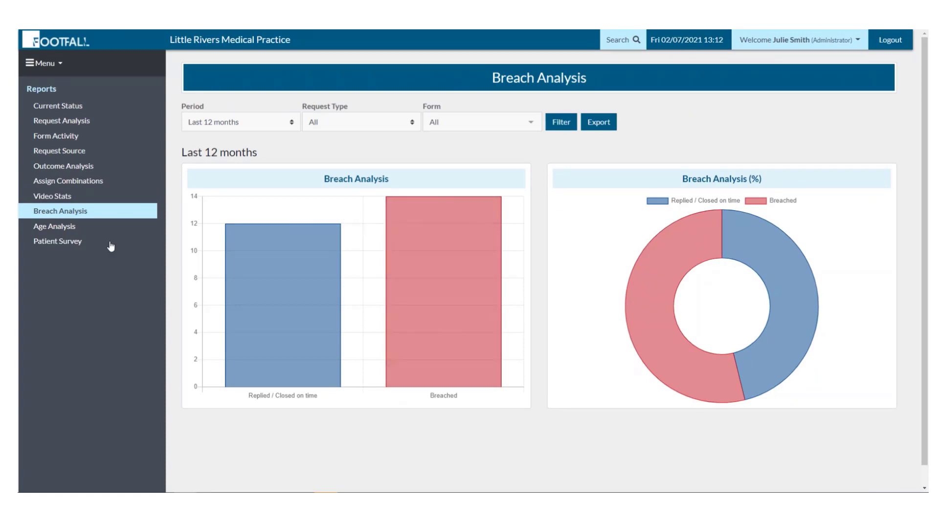
left_click(67, 228)
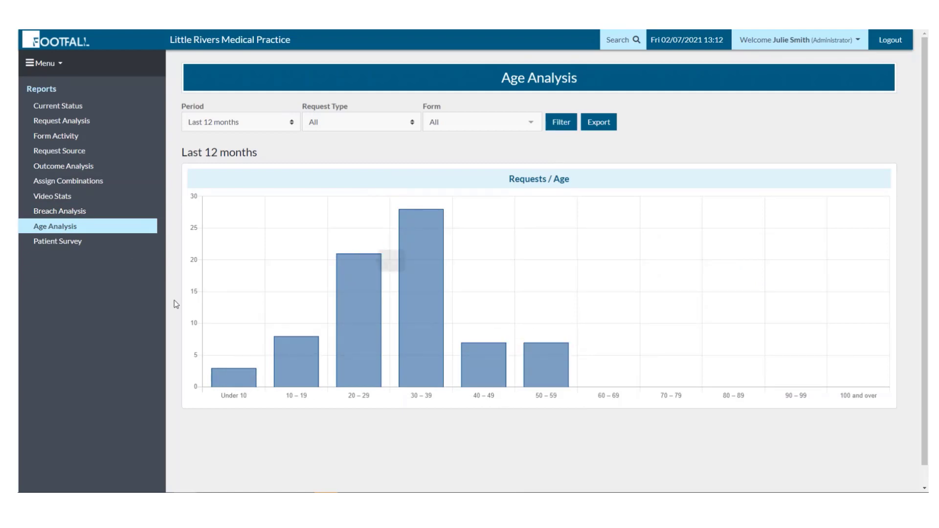
left_click(58, 243)
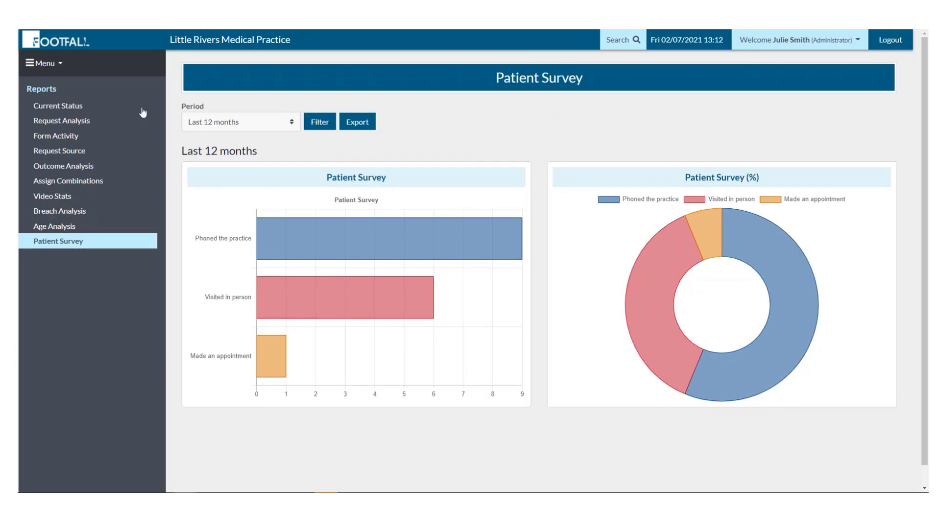
Return to Requests Analysis and check its Period, Request Type and Form filters.
left_click(75, 109)
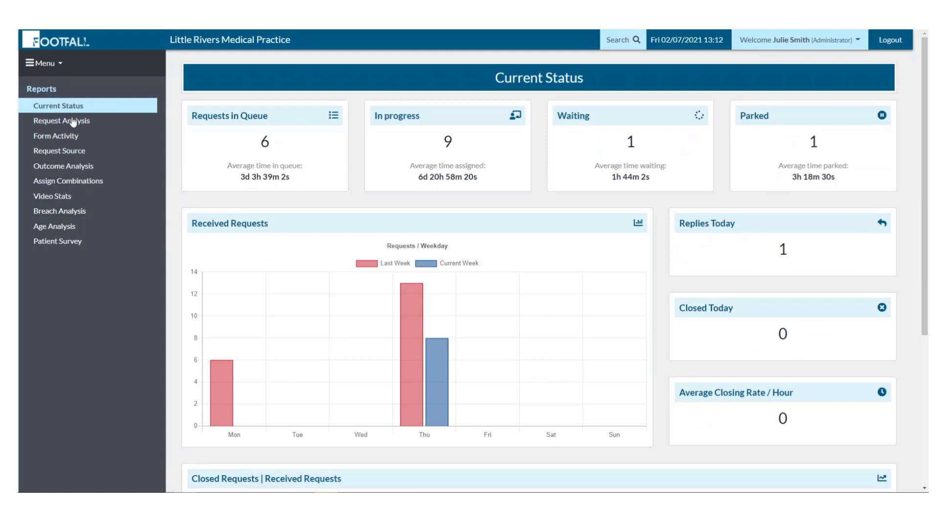
left_click(72, 123)
left_click(262, 123)
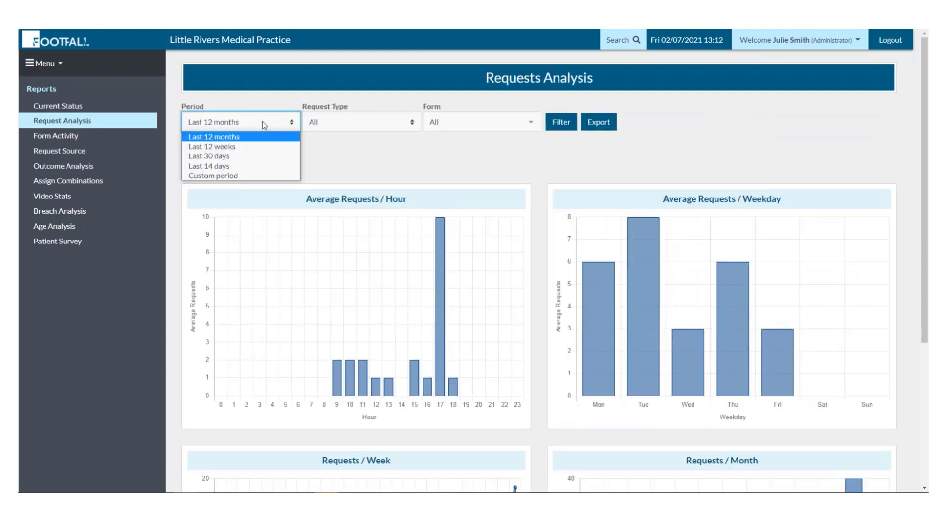
left_click(262, 123)
left_click(262, 122)
left_click(367, 123)
left_click(455, 120)
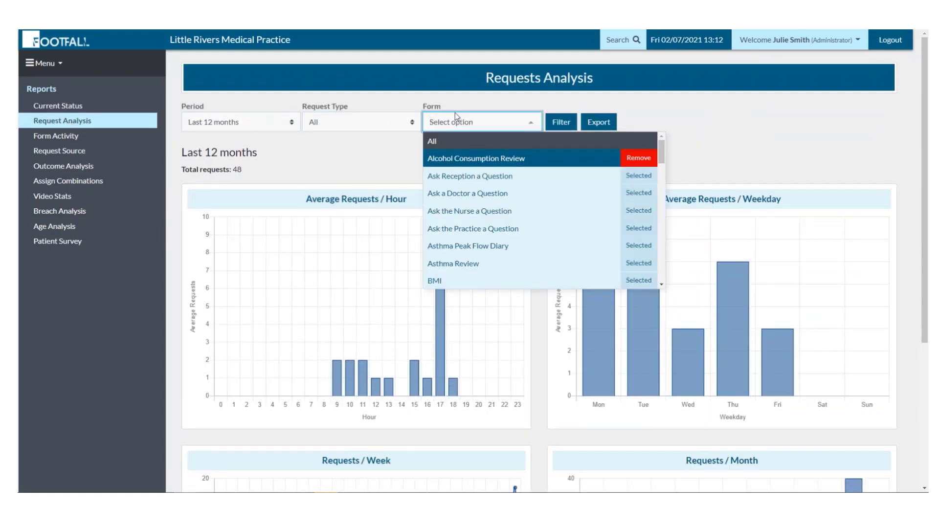
left_click(54, 65)
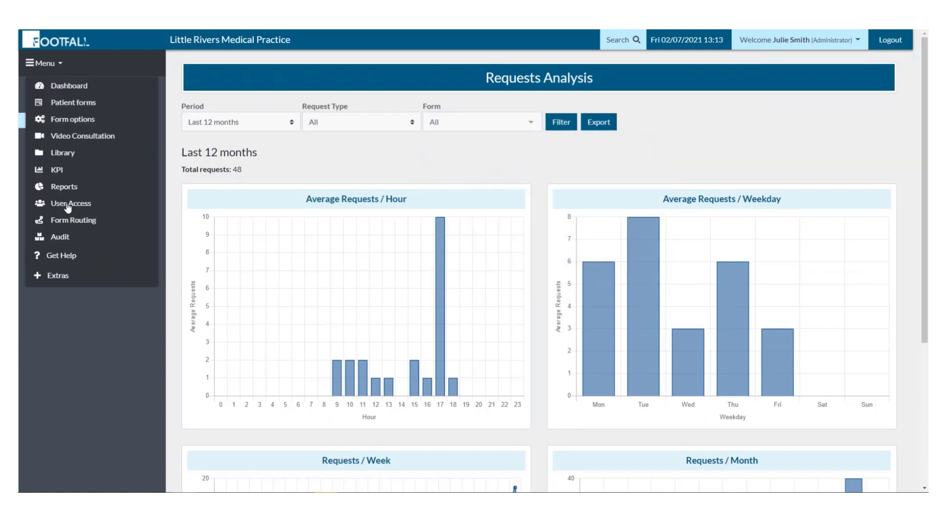
In User Access, review the administrator's role, group memberships and triage forms, leaving the account enabled.
left_click(68, 206)
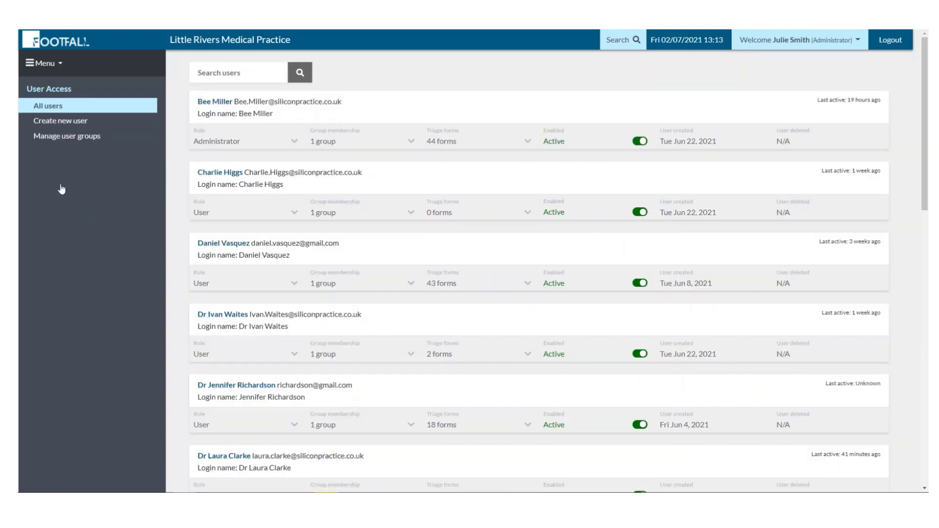
left_click(286, 144)
left_click(285, 142)
left_click(357, 143)
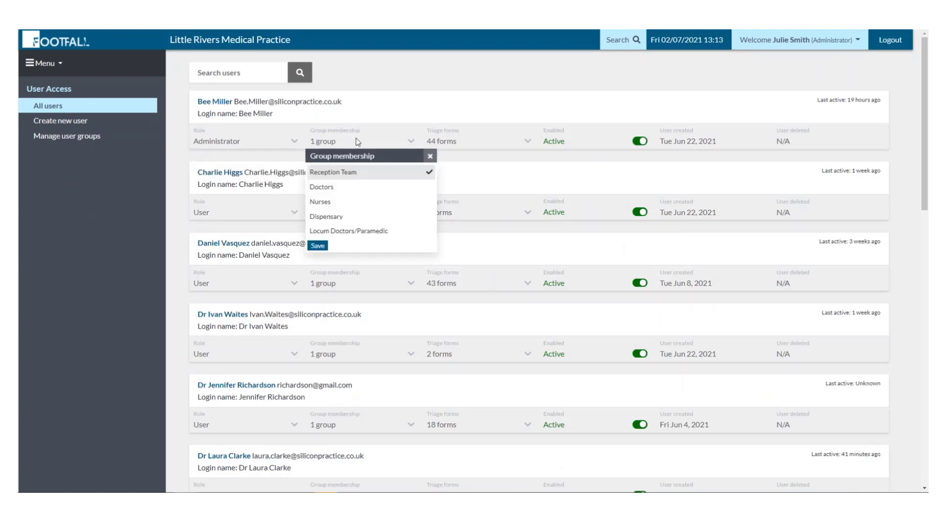
left_click(359, 142)
left_click(474, 138)
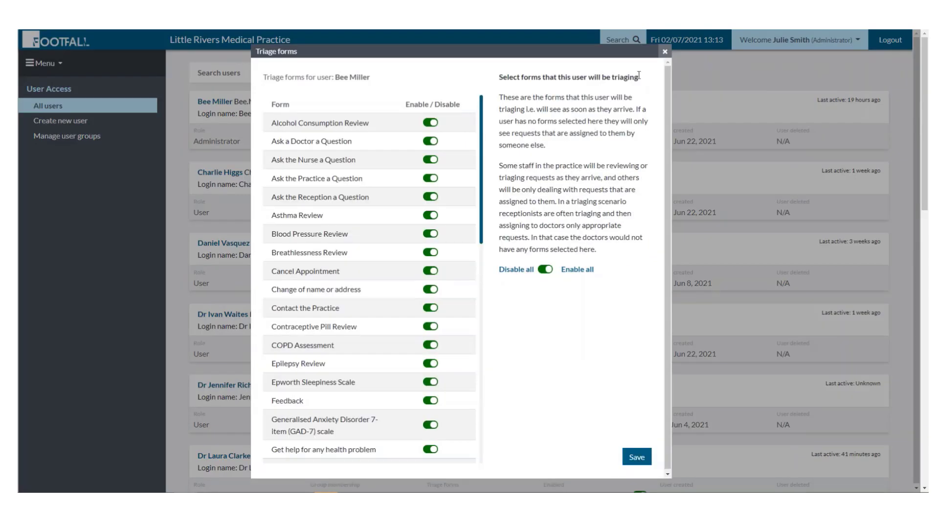
left_click(663, 52)
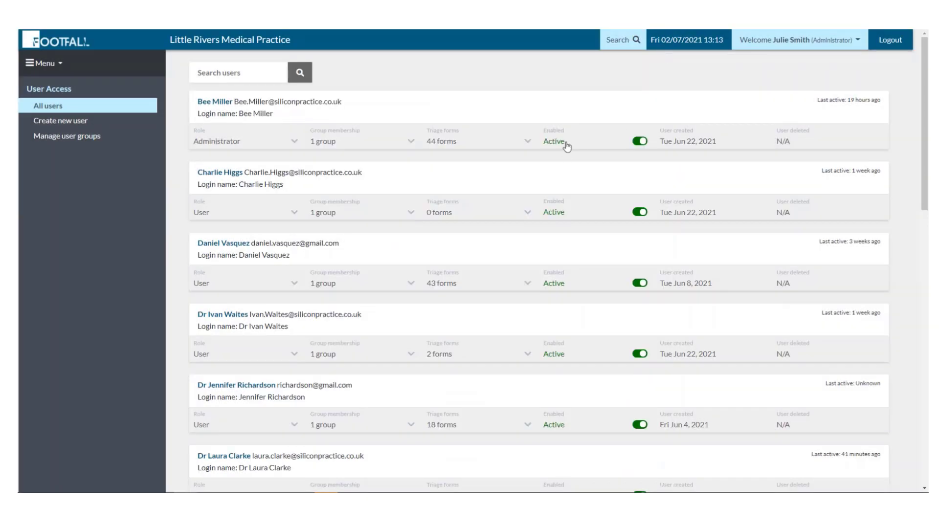
left_click(639, 141)
left_click(493, 89)
Open the administrator's user details and check the account's activity history.
left_click(216, 101)
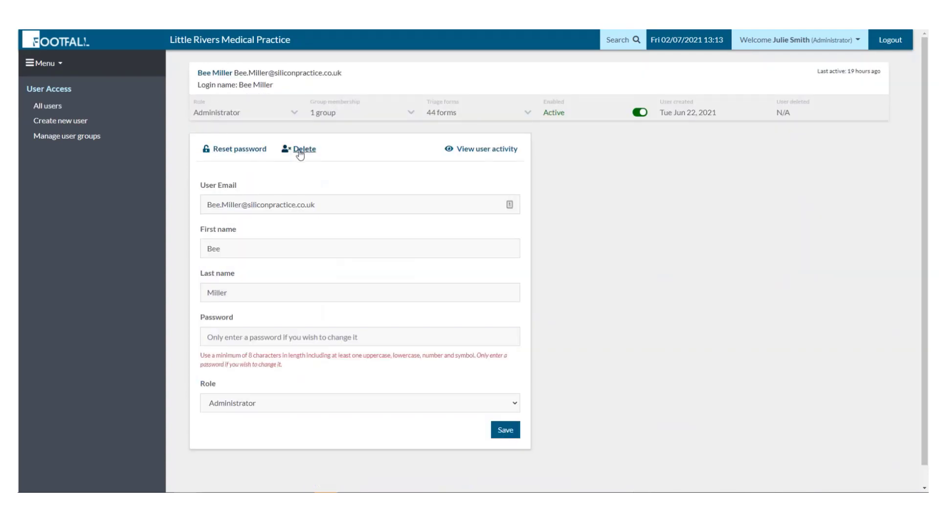
left_click(478, 149)
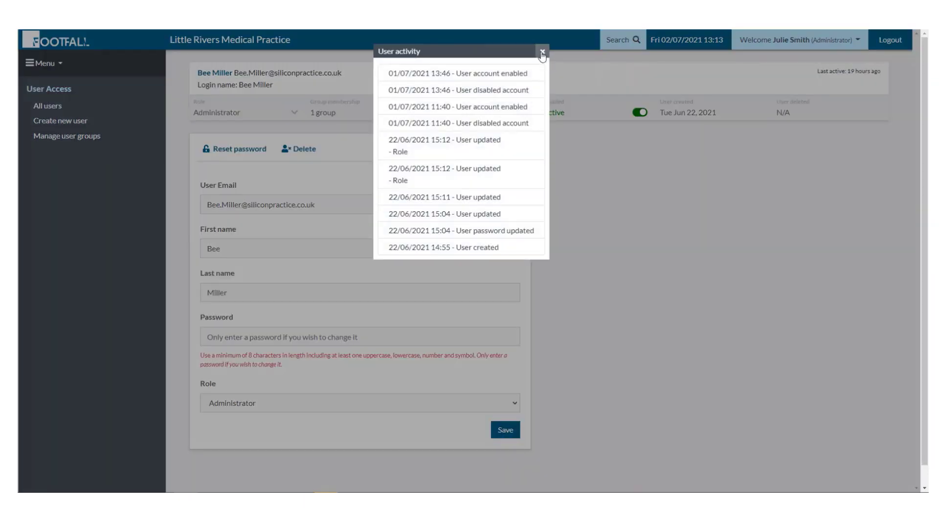
left_click(542, 52)
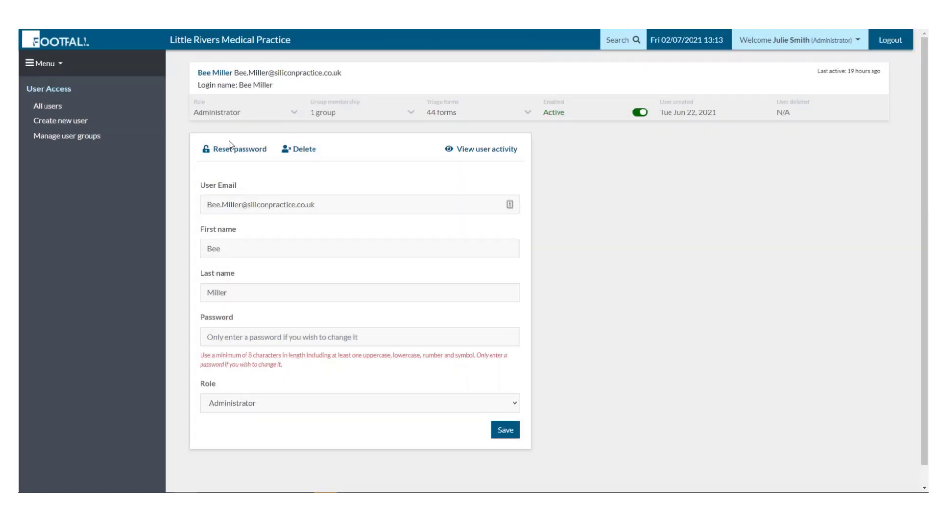
In Local routing, add Nurses to Ask the Nurse a Question and Asthma Review.
left_click(61, 71)
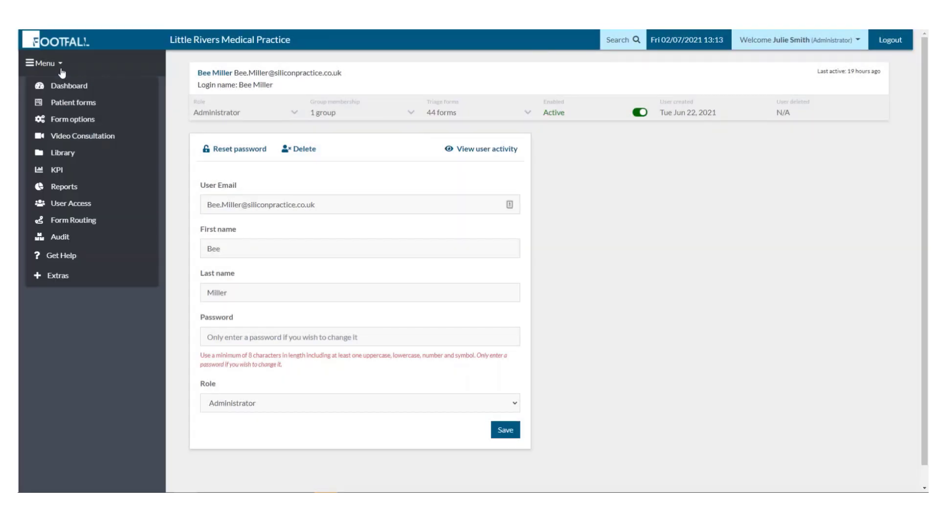
left_click(74, 206)
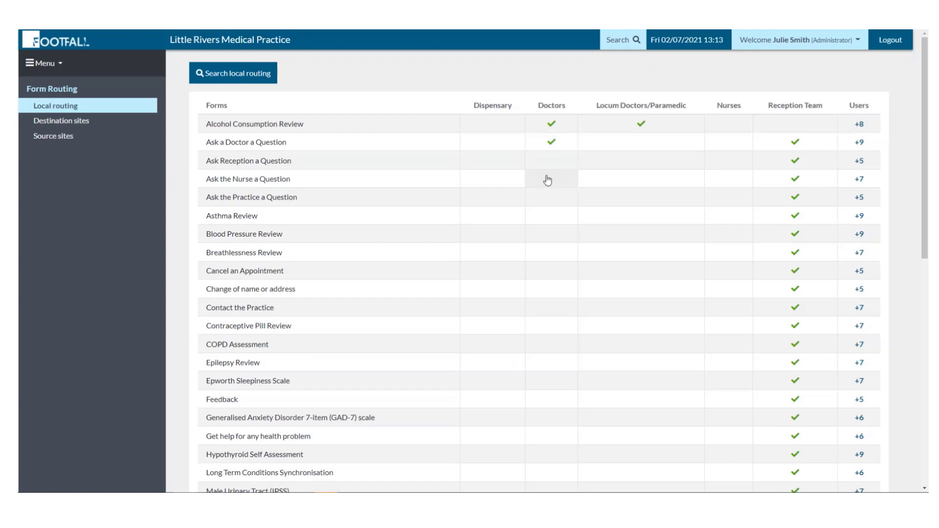
left_click(729, 182)
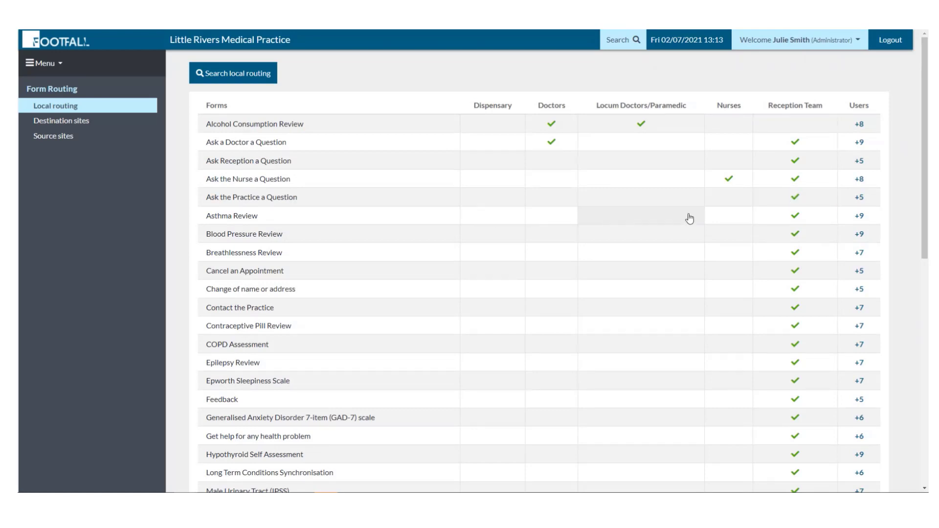
left_click(728, 217)
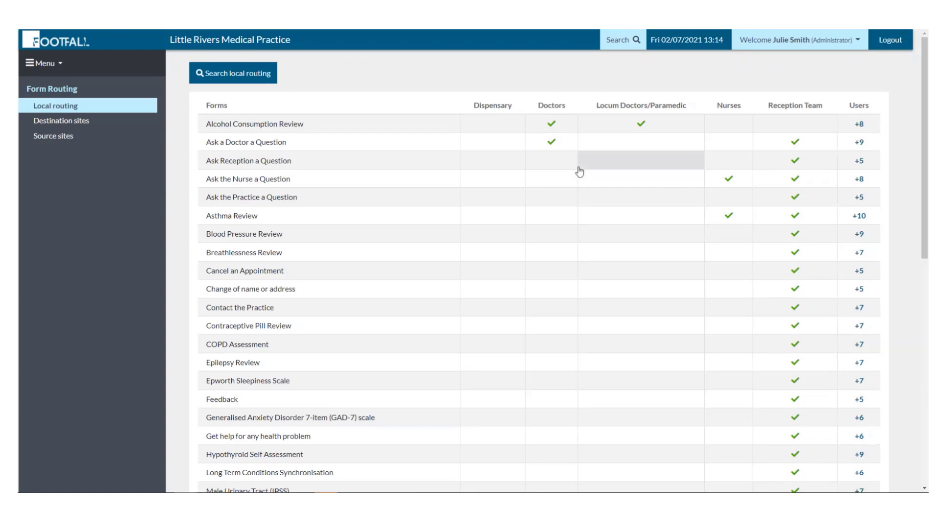
Review which users triage Asthma Review, leaving the per-user routing unchanged.
left_click(861, 217)
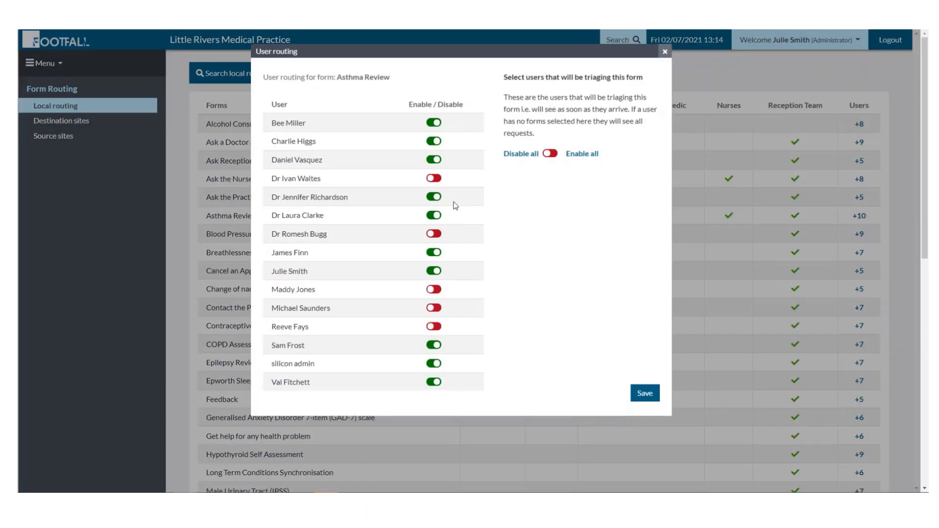
left_click(433, 179)
left_click(433, 178)
left_click(665, 52)
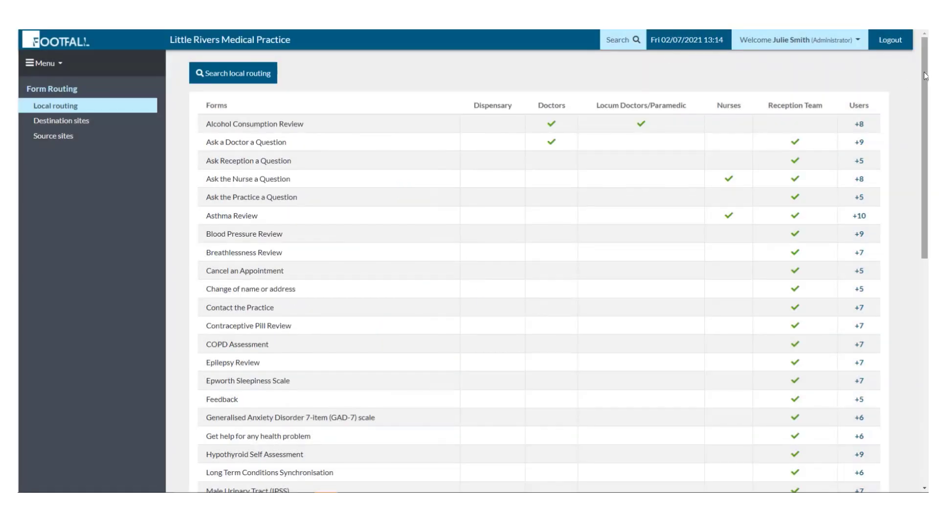
Remove Locum Doctors/Paramedic from Alcohol Consumption Review and Doctors from Ask a Doctor a Question.
left_click_drag(926, 77, 916, 61)
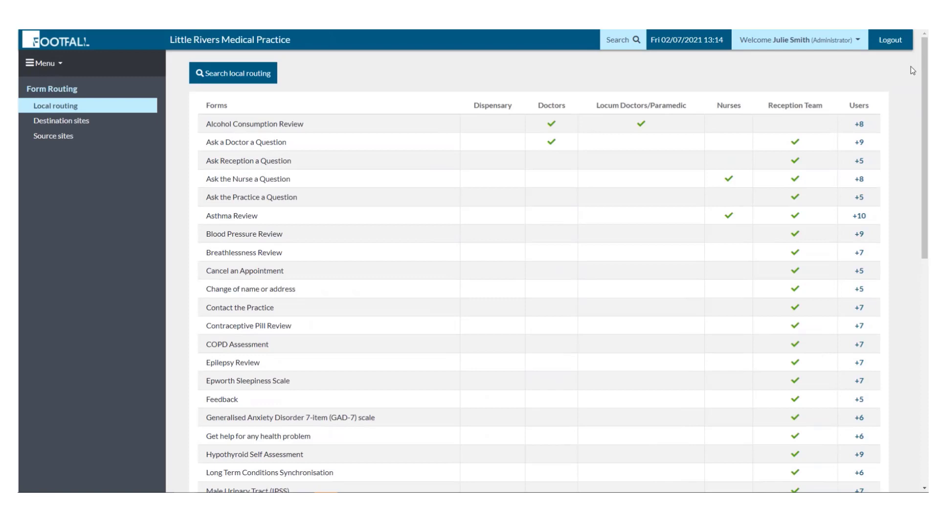
left_click(640, 124)
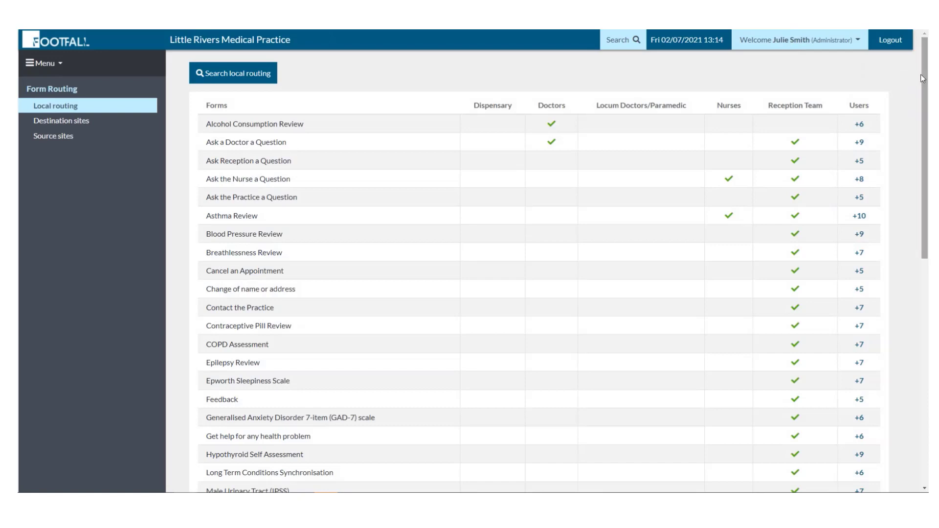
left_click(562, 148)
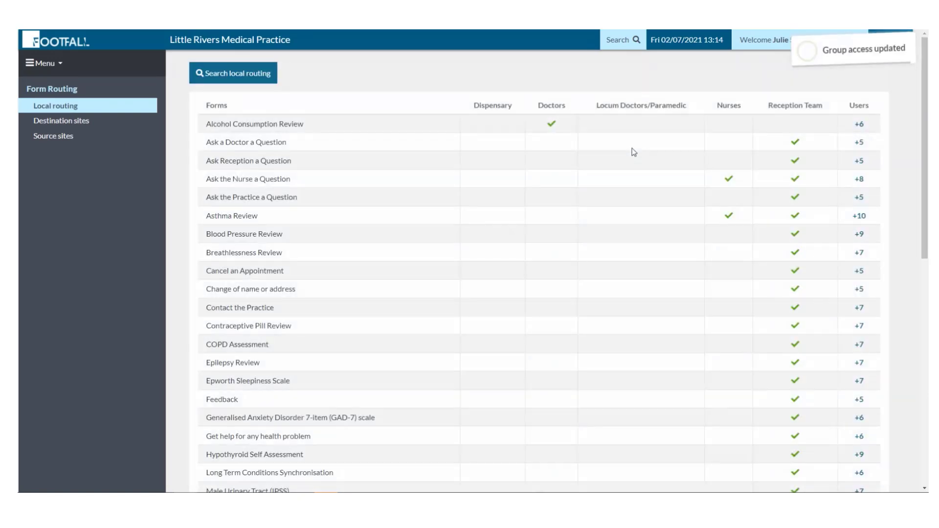
Route Ask a Doctor, Ask the Practice, and Get help for any health problem to Locum Doctors/Paramedic.
left_click(633, 150)
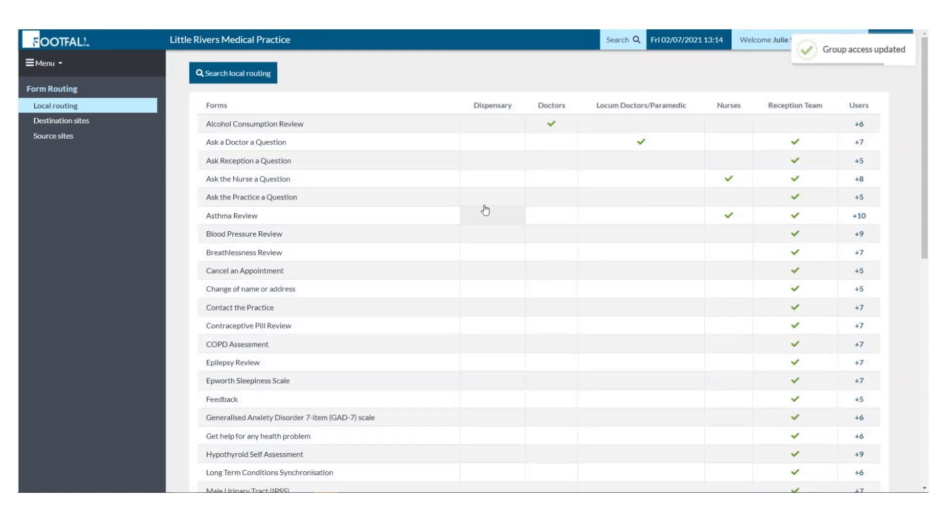
left_click(622, 204)
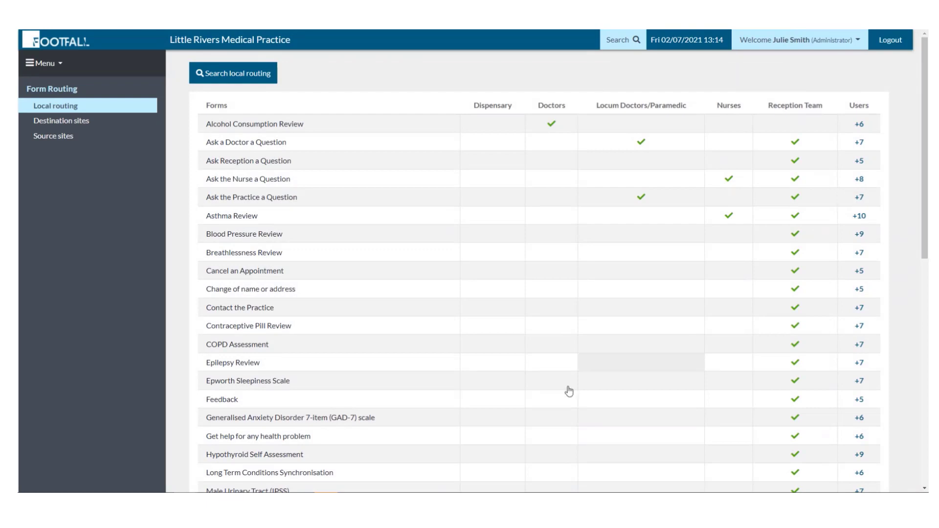
left_click(652, 435)
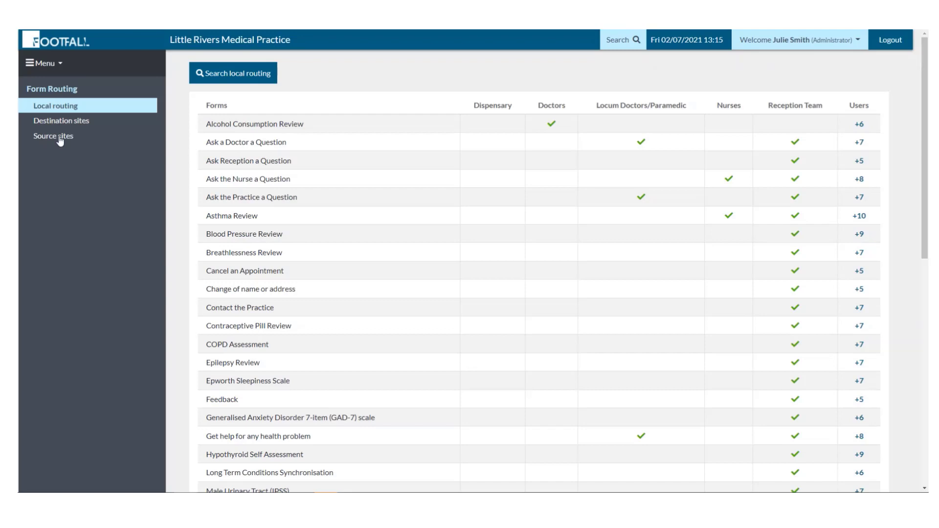
left_click(46, 66)
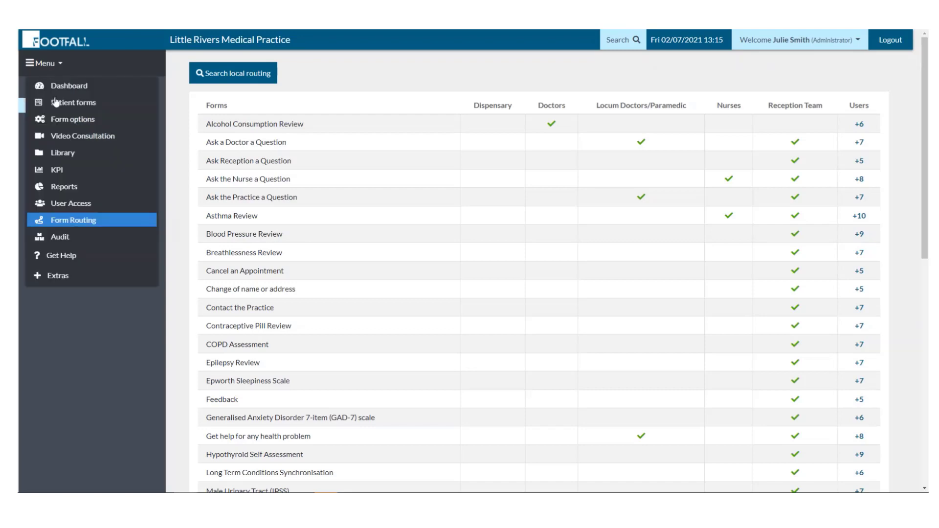
Pin the Prescription Question reply to the top of Patient forms and open episode #103.
left_click(72, 88)
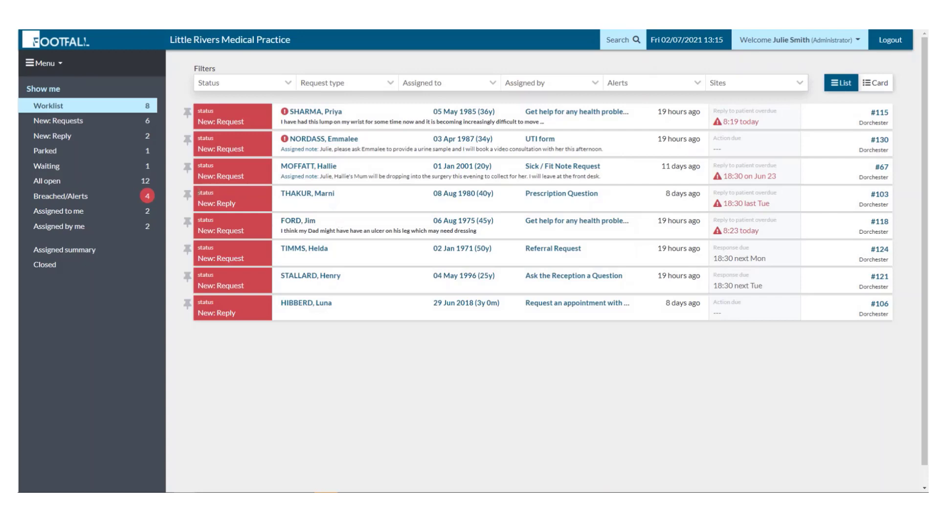
left_click(188, 198)
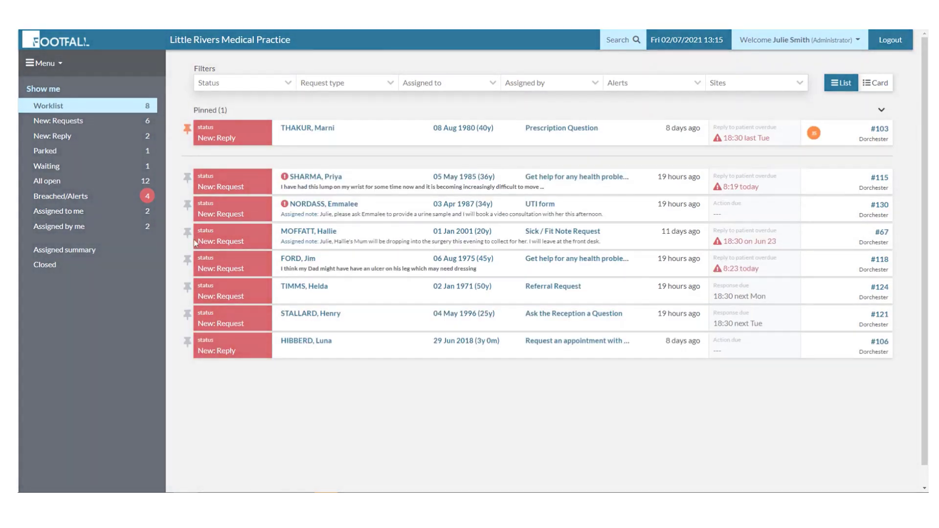
left_click(294, 128)
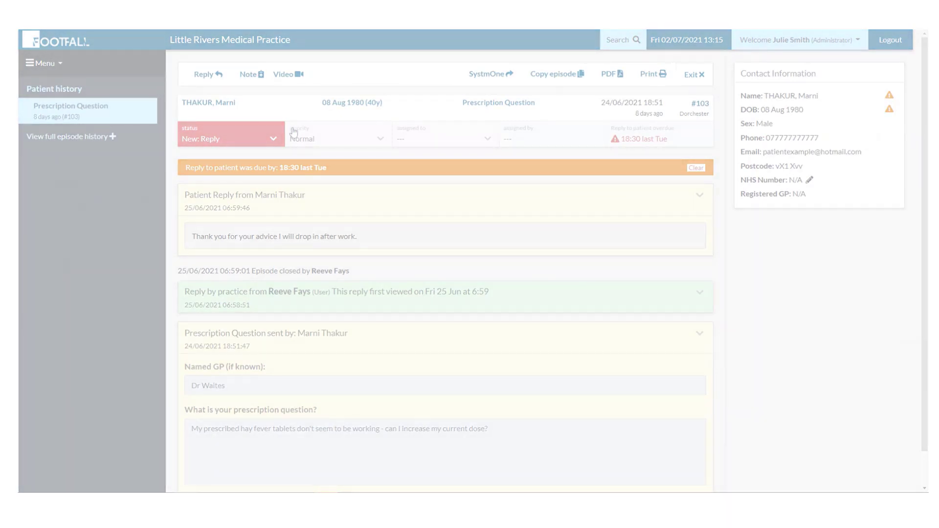